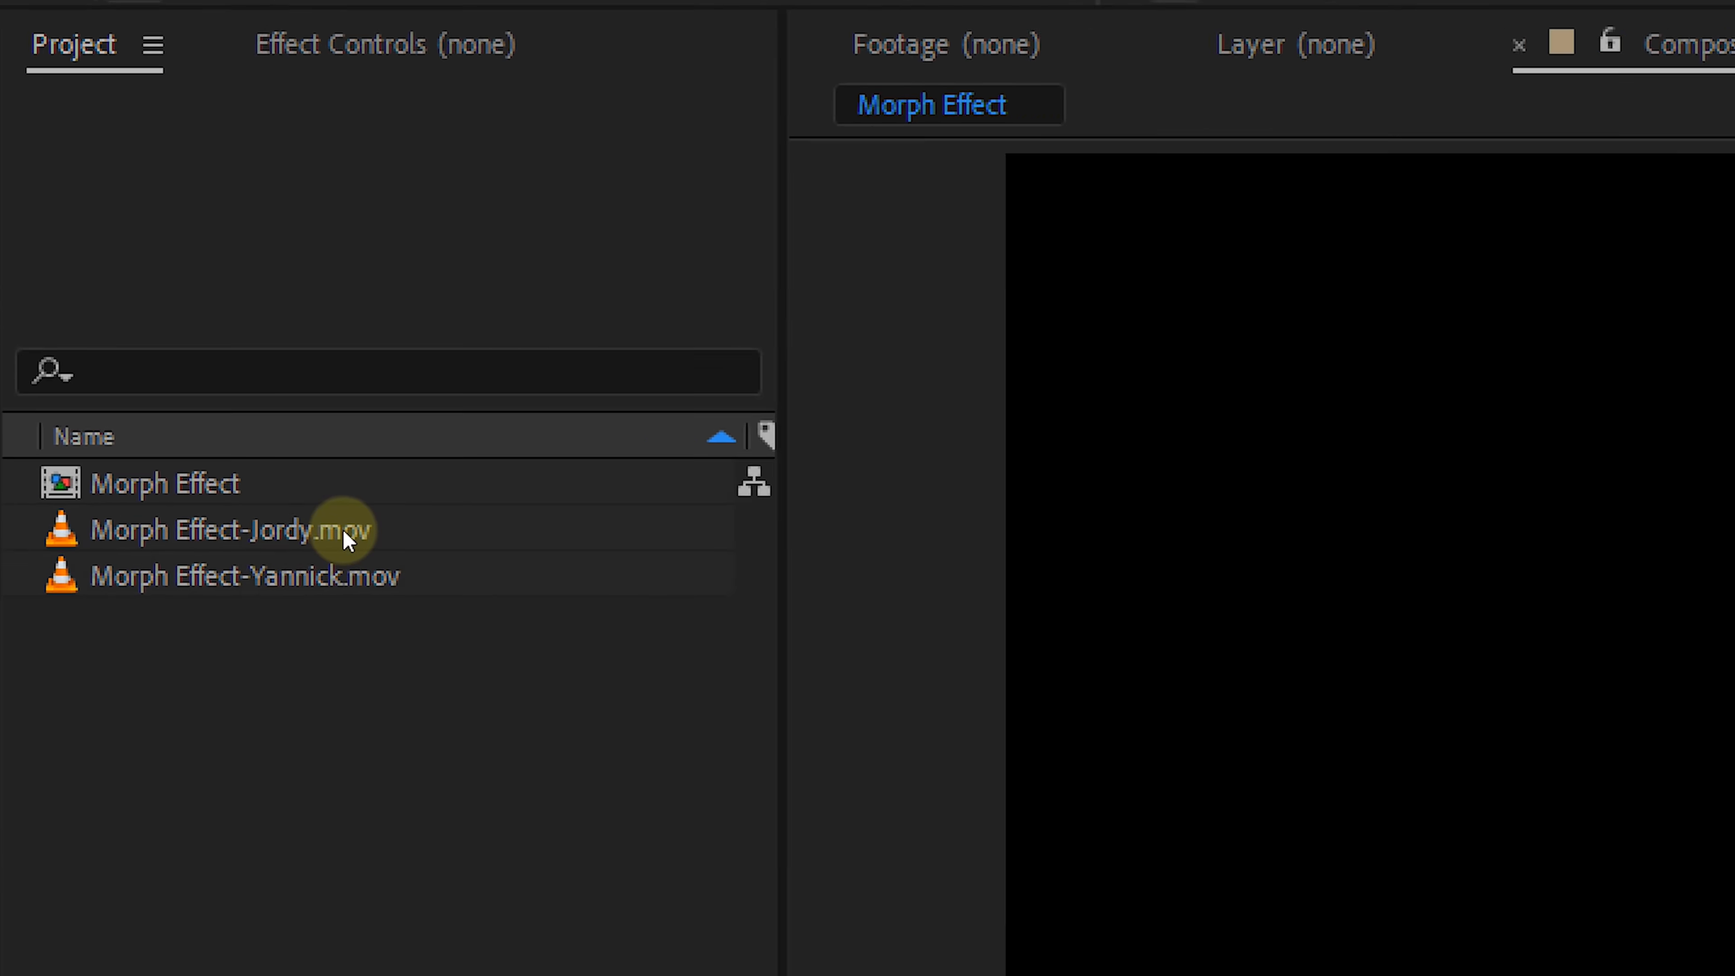
Place both Morph Effect .mov clips in the Morph Effect composition, stacking the second listed clip above the first.
click(130, 258)
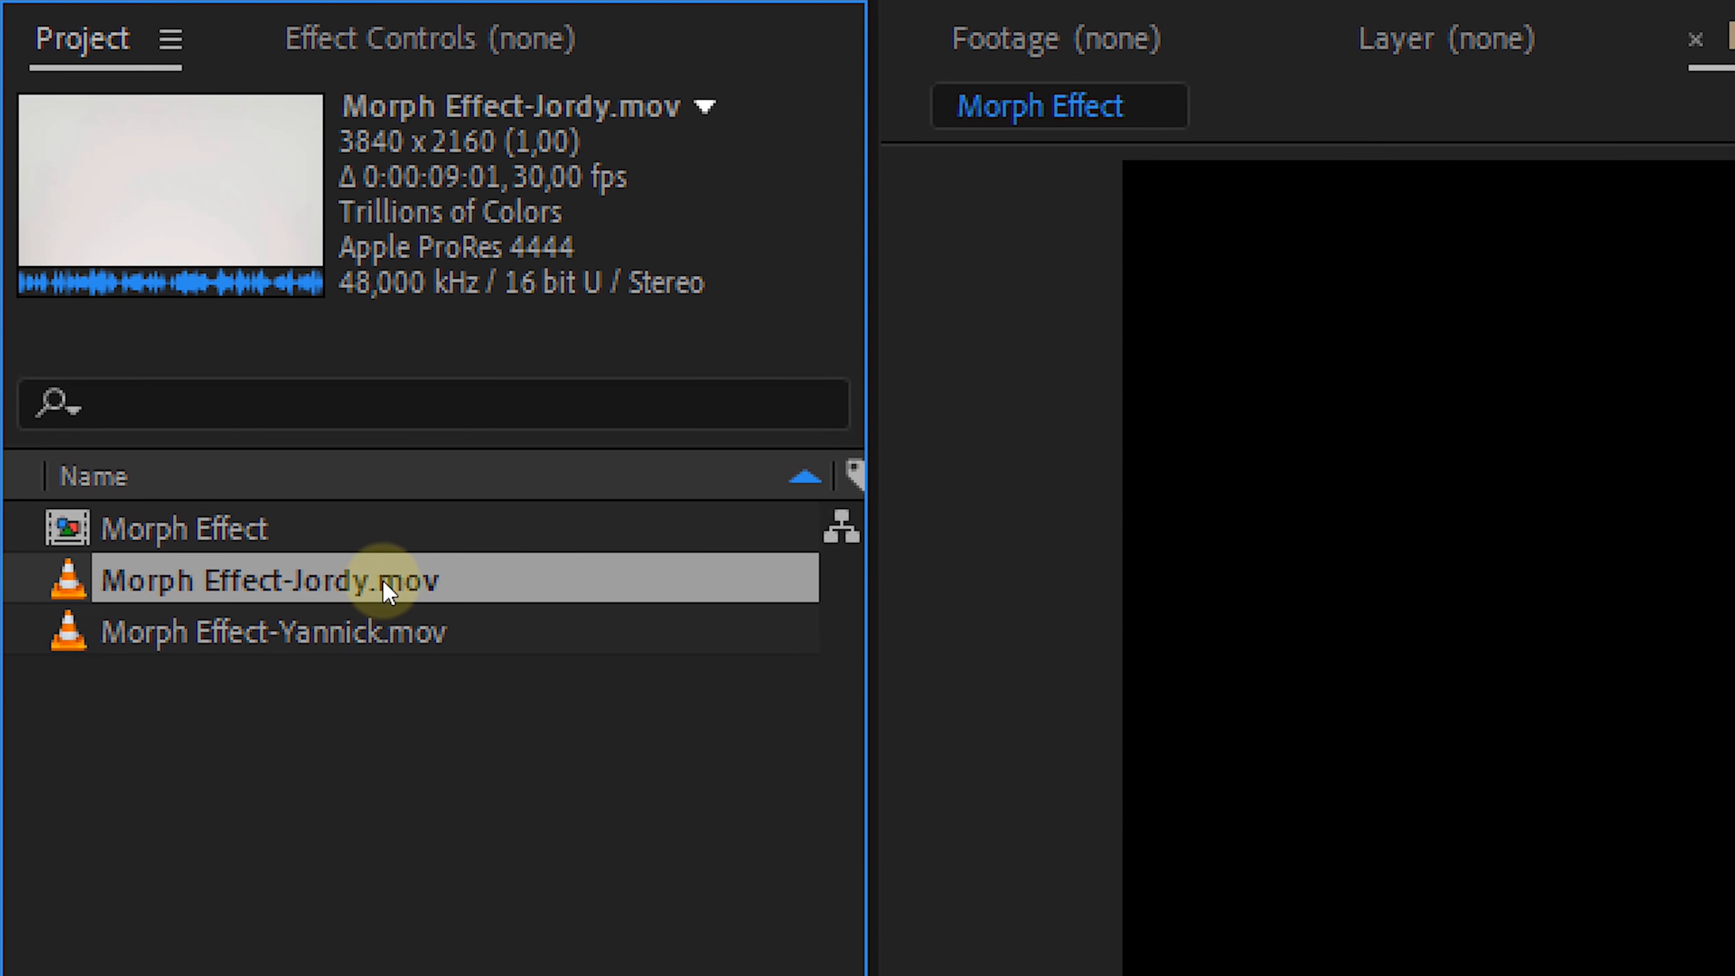
drag(383, 591, 522, 498)
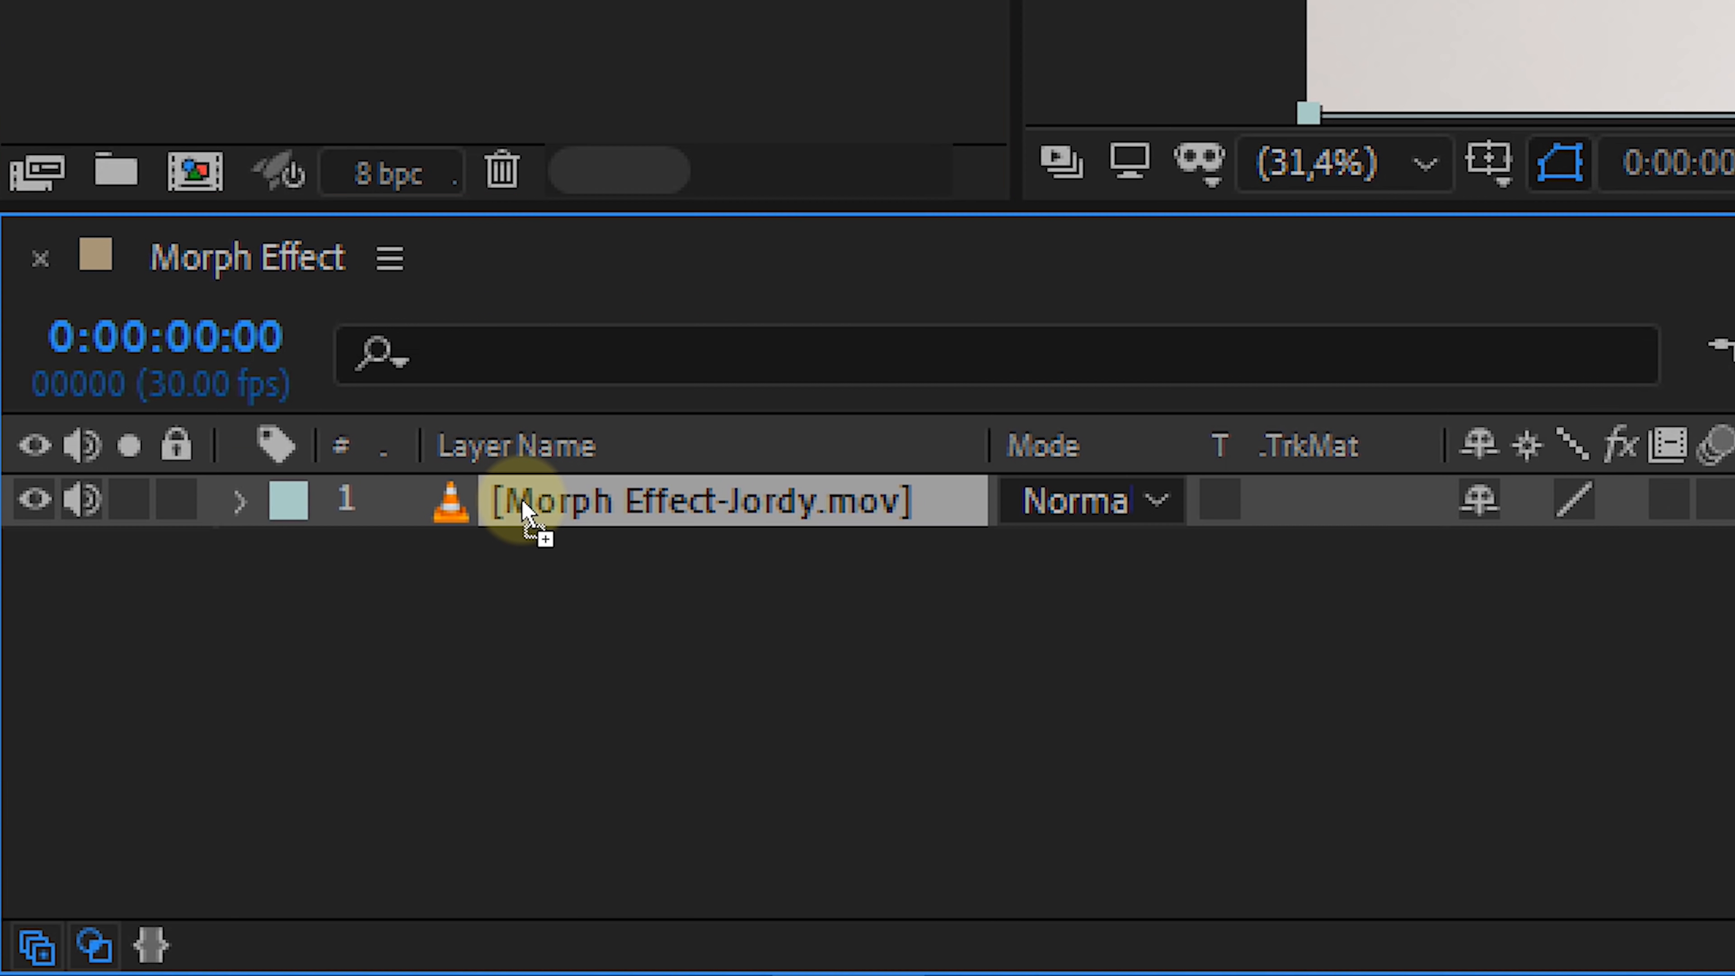
drag(338, 273, 345, 432)
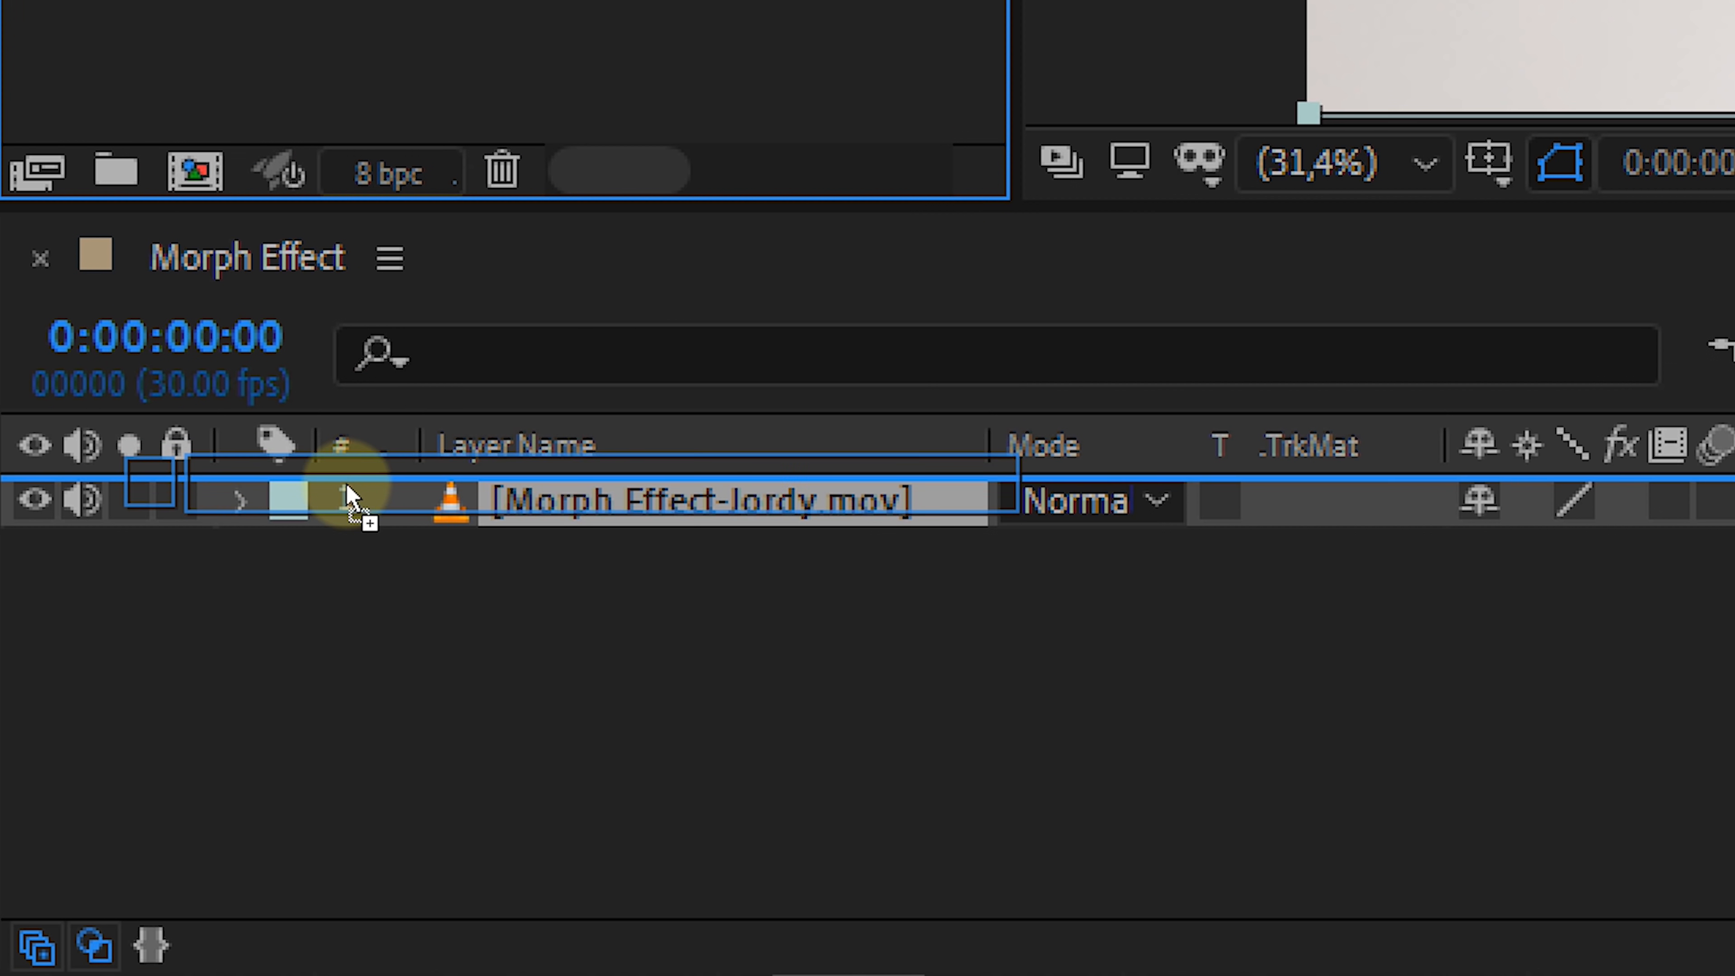
drag(346, 497, 346, 497)
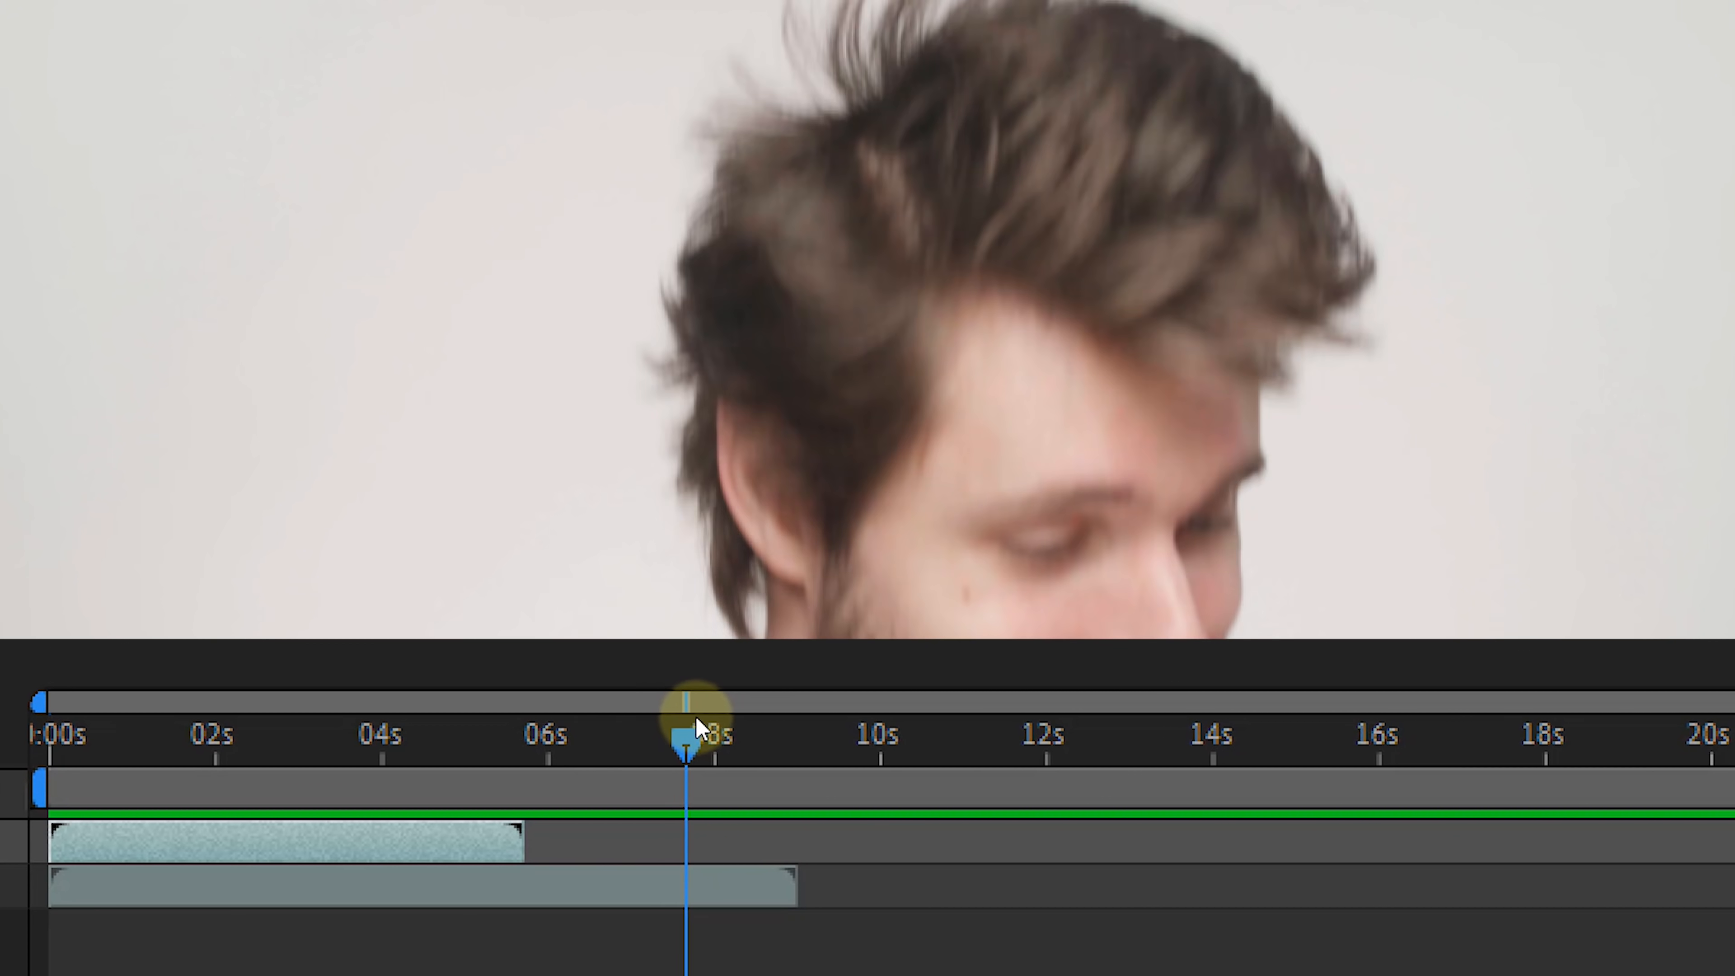
Split the first clip's layer shortly after 8 seconds, where the man faces the camera with an open mouth.
drag(689, 721, 752, 695)
key(ctrl+shift+d)
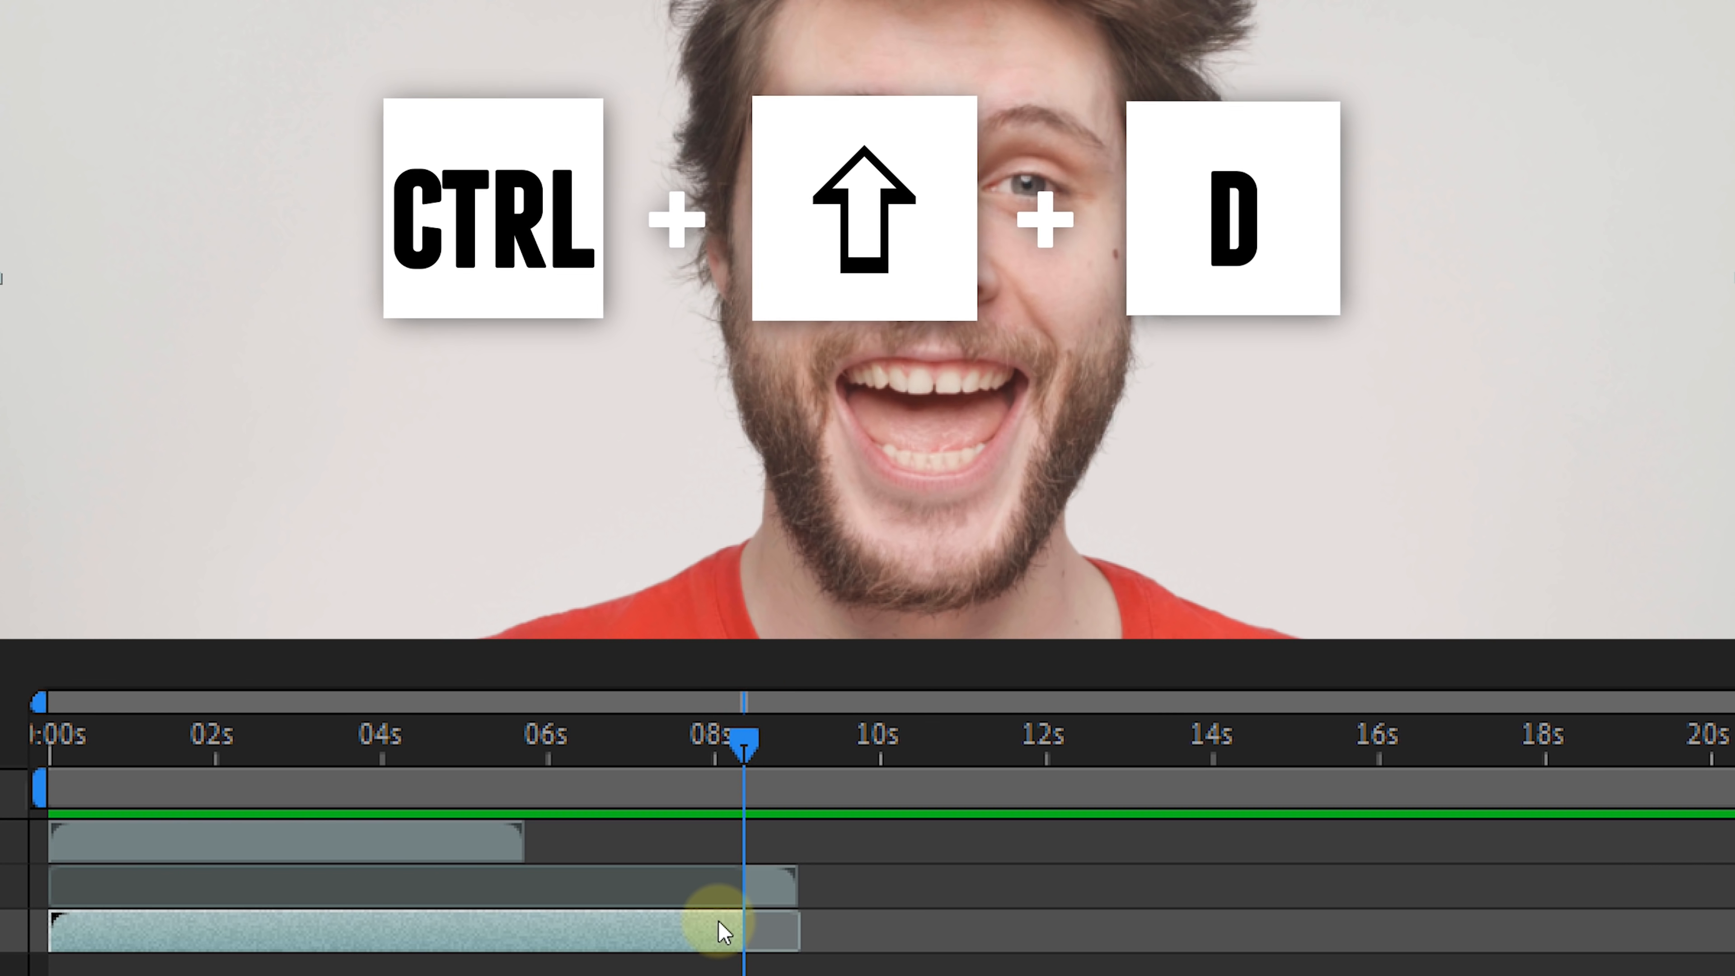
Stabilize the motion of the first clip's split-off end segment by tracking a point at the nostril and analyzing forward.
click(779, 871)
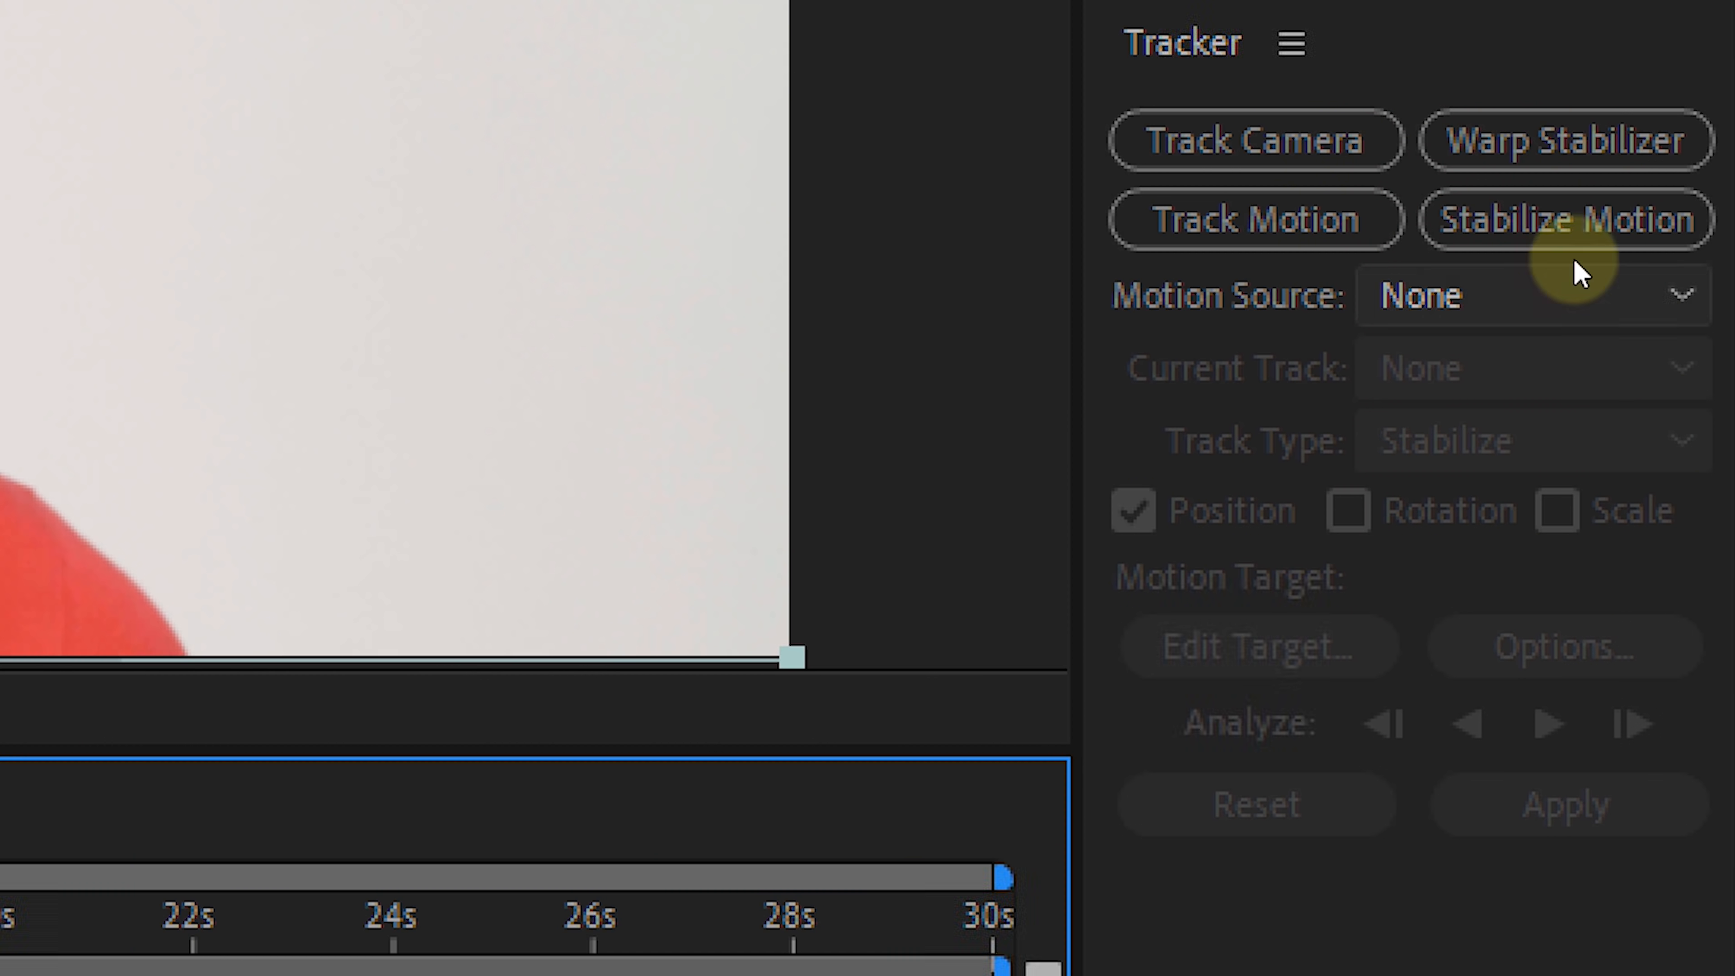
click(1619, 243)
drag(920, 486, 923, 496)
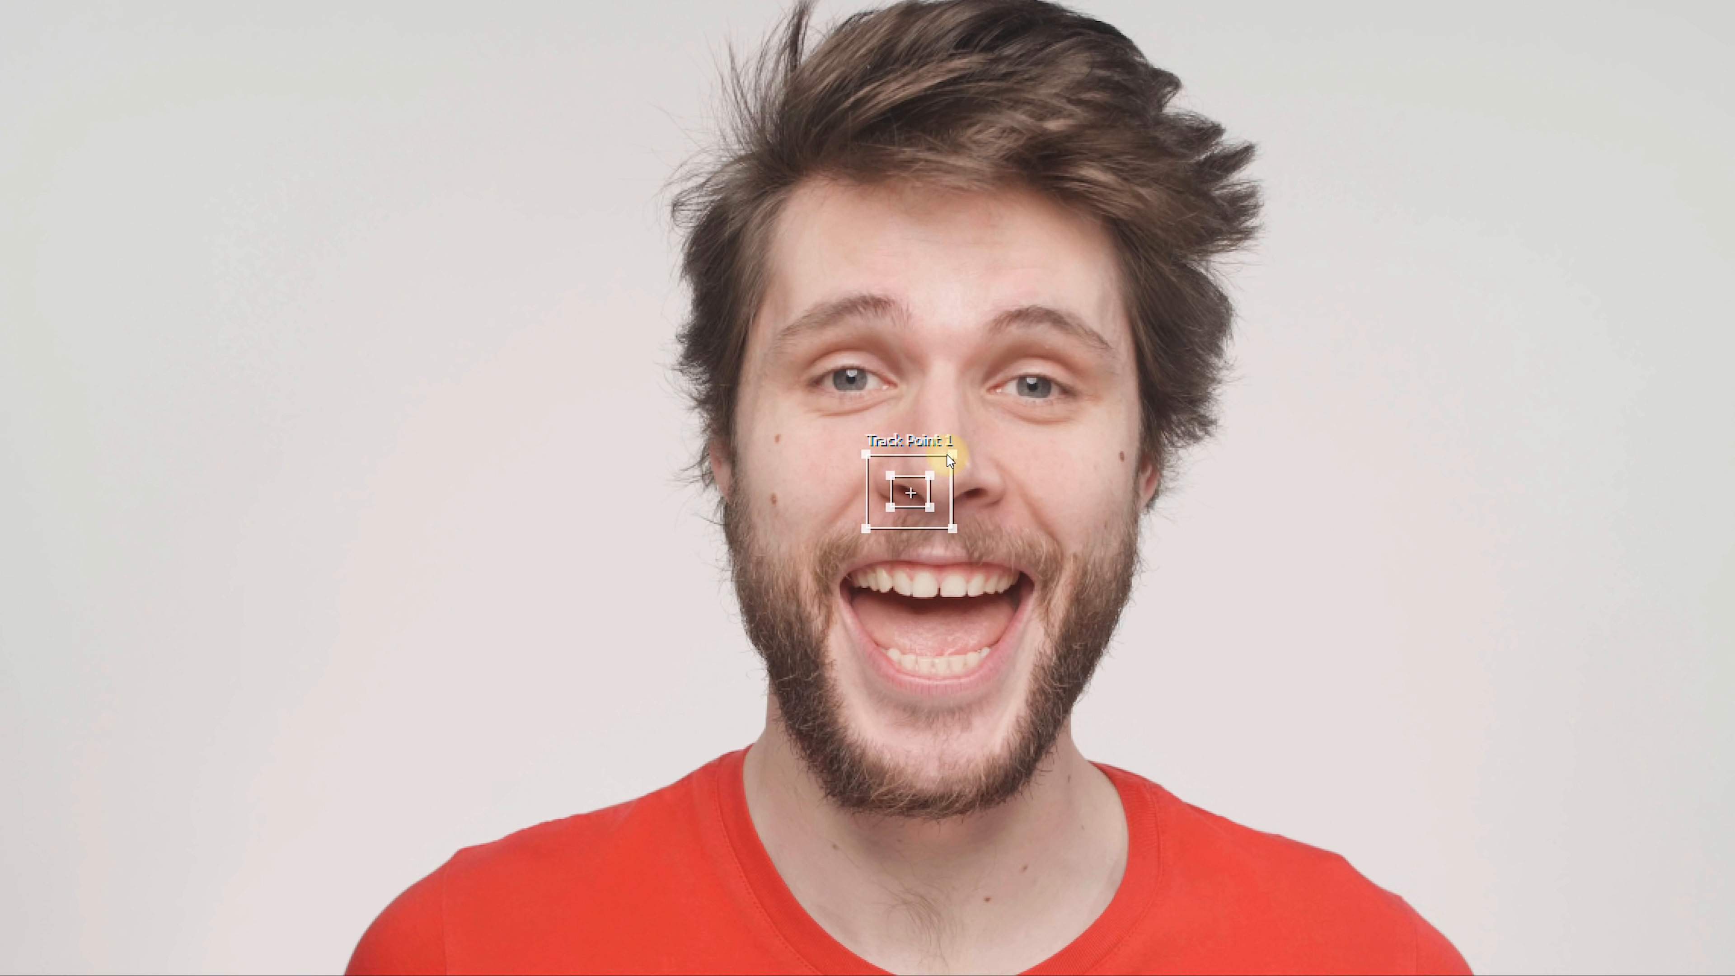
click(1546, 726)
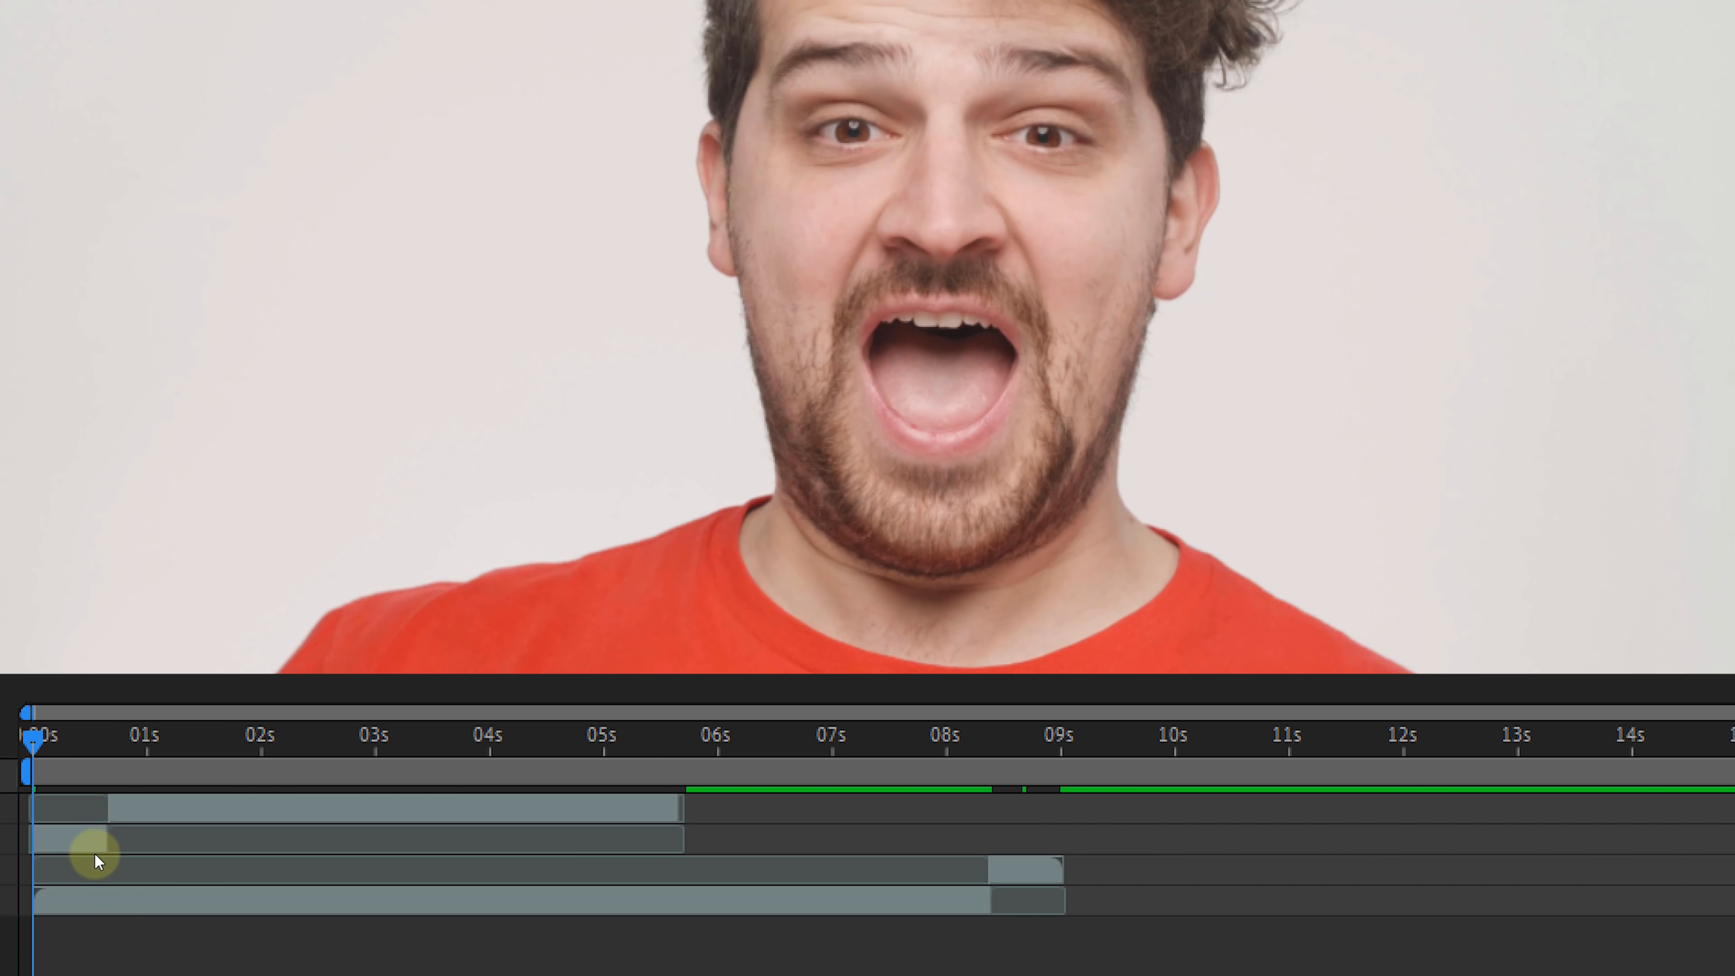
Move the second clip's layers to overlap the first clip's end segment and set the overlapping layer's opacity to 50%.
drag(93, 853, 924, 818)
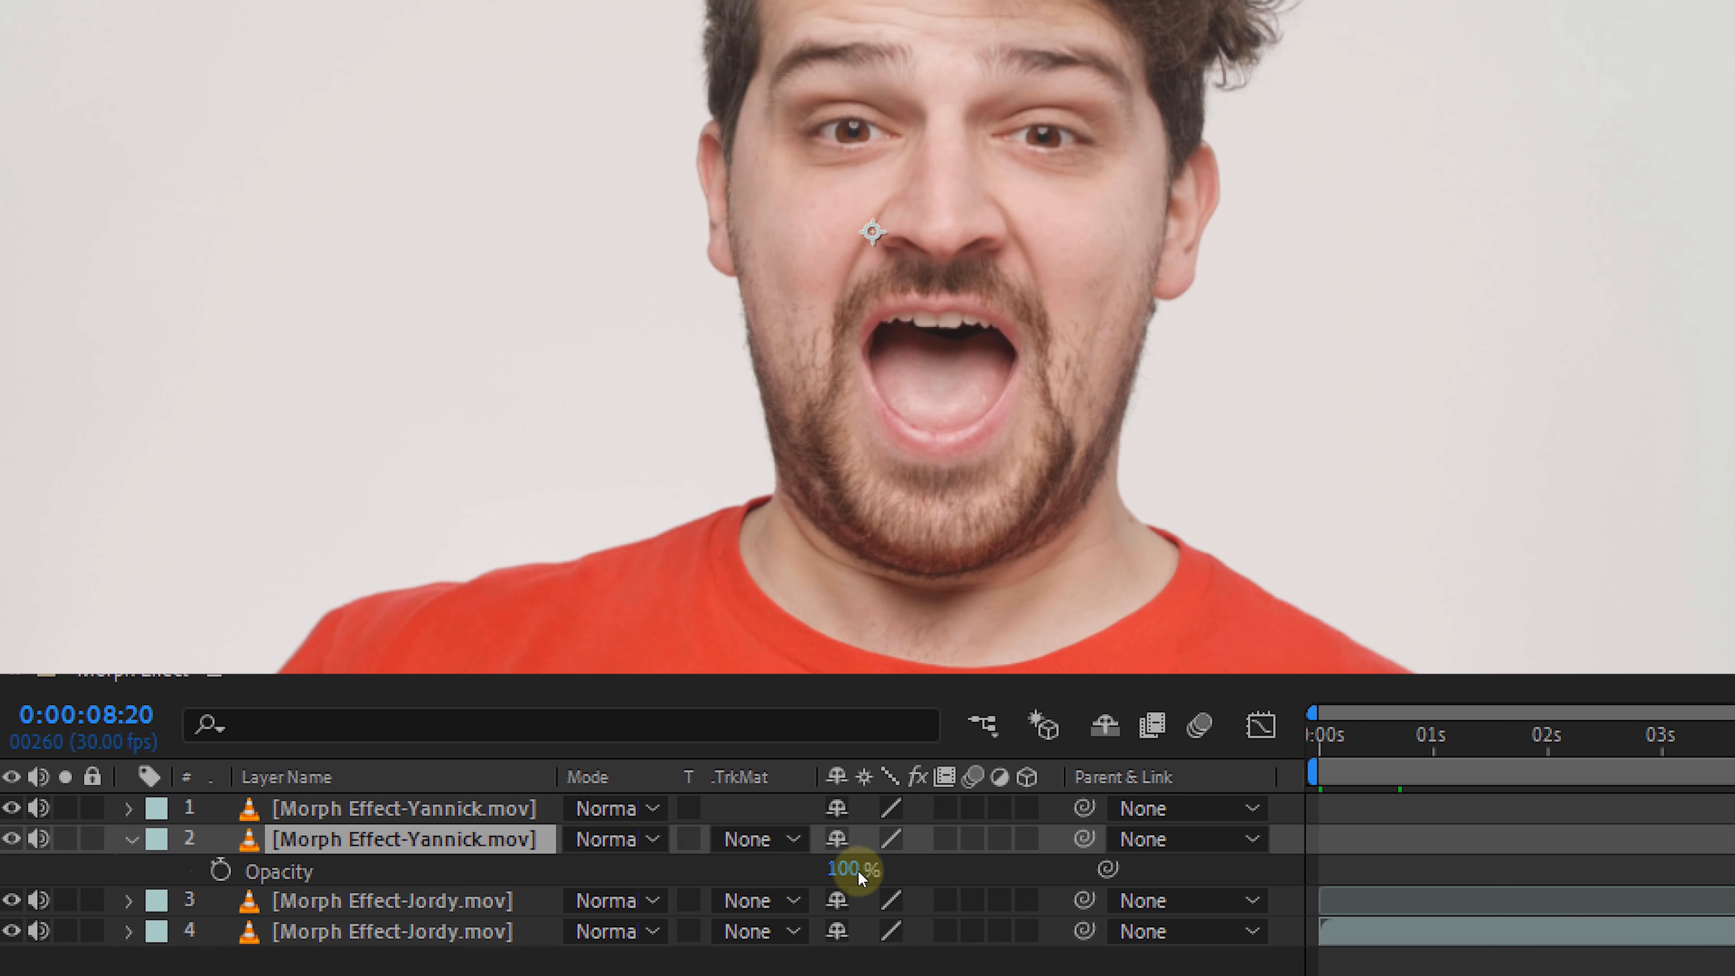
click(858, 870)
text(50)
key(Return)
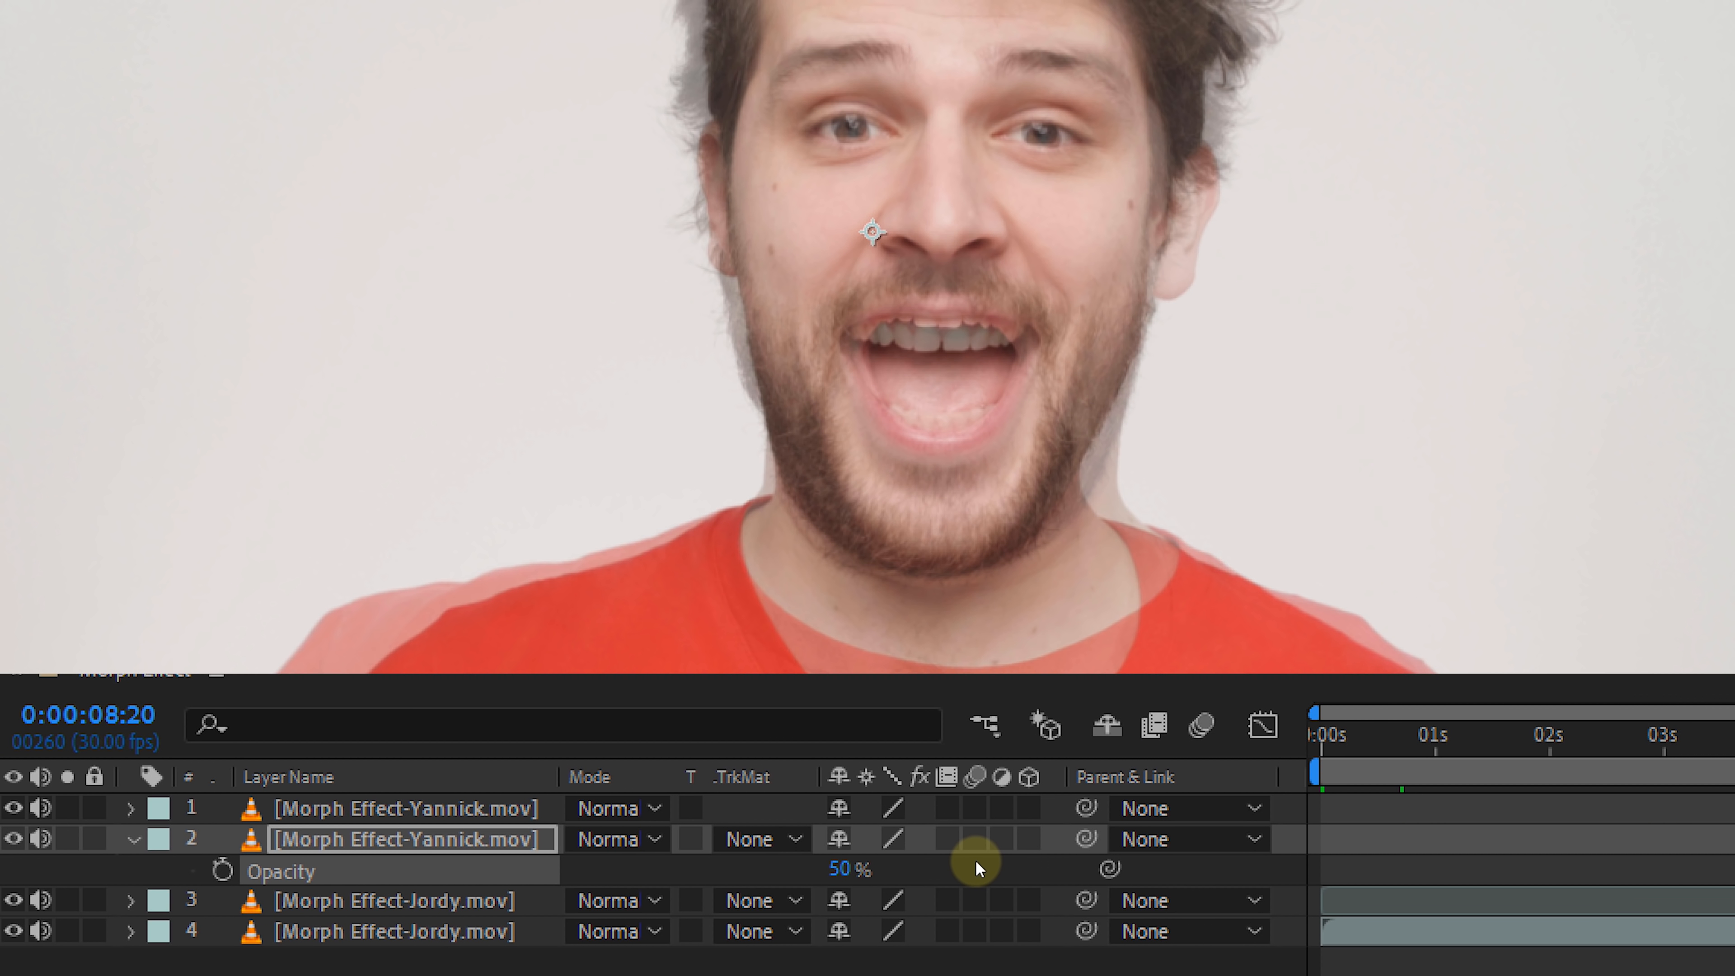
Apply Mesh Warp to the first clip's end segment with 24 rows, 28 columns and a quality of 10.
click(94, 837)
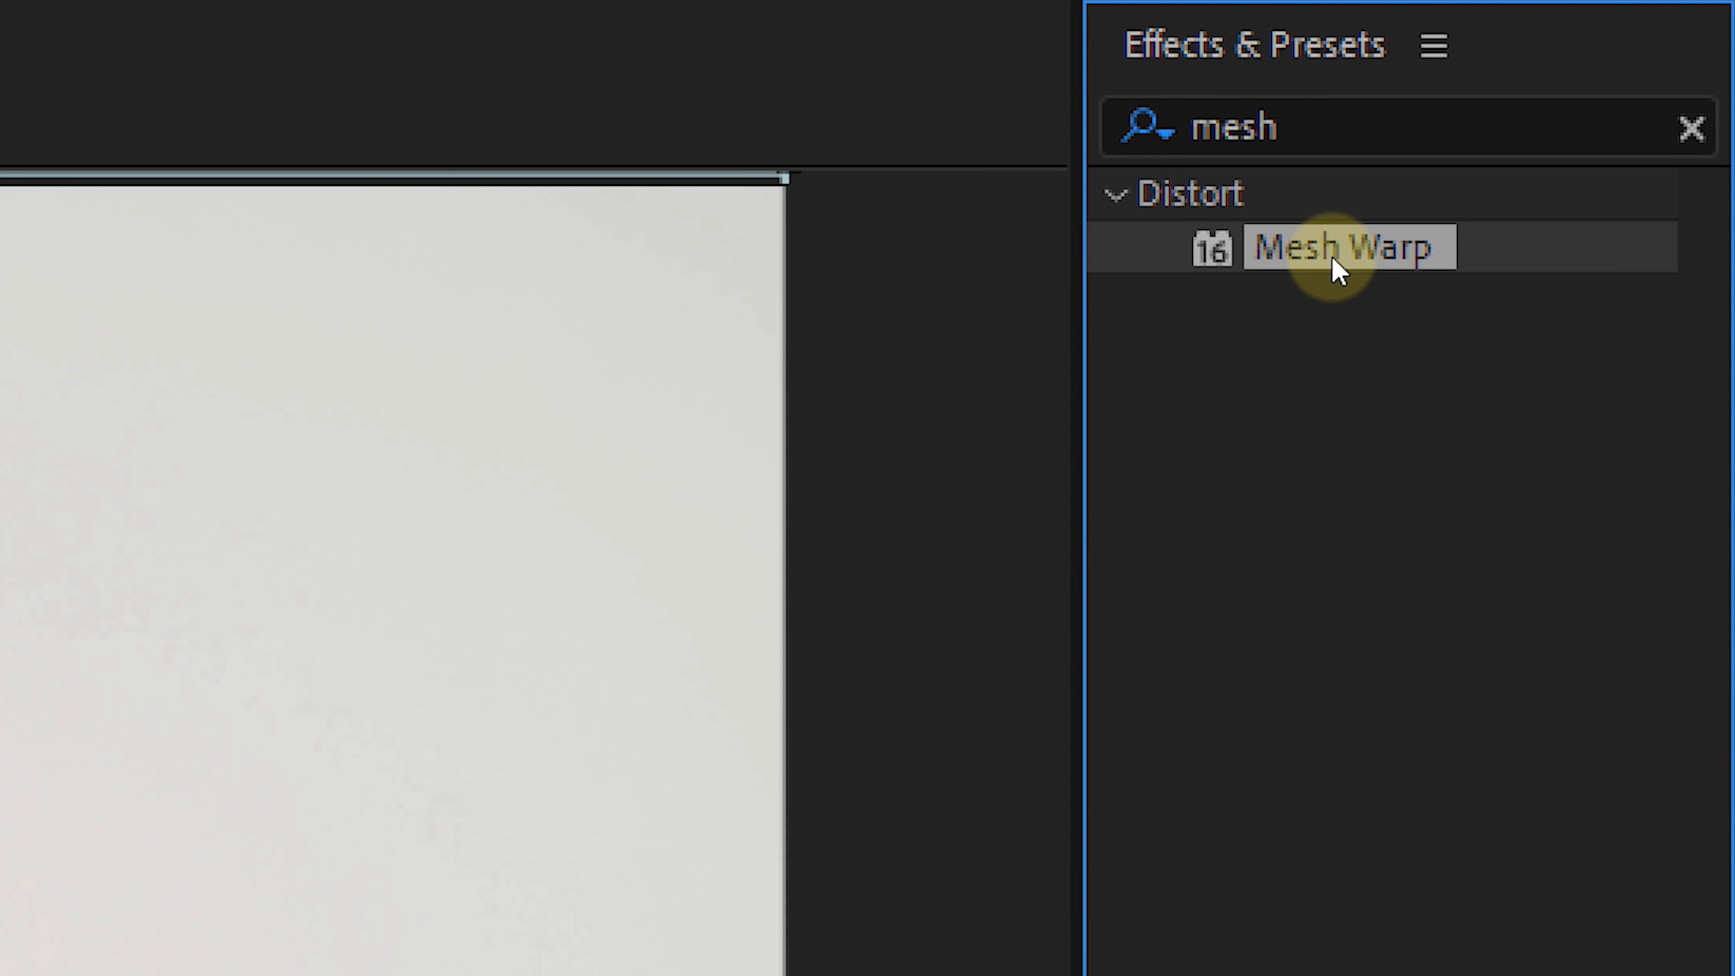
drag(1338, 270, 800, 677)
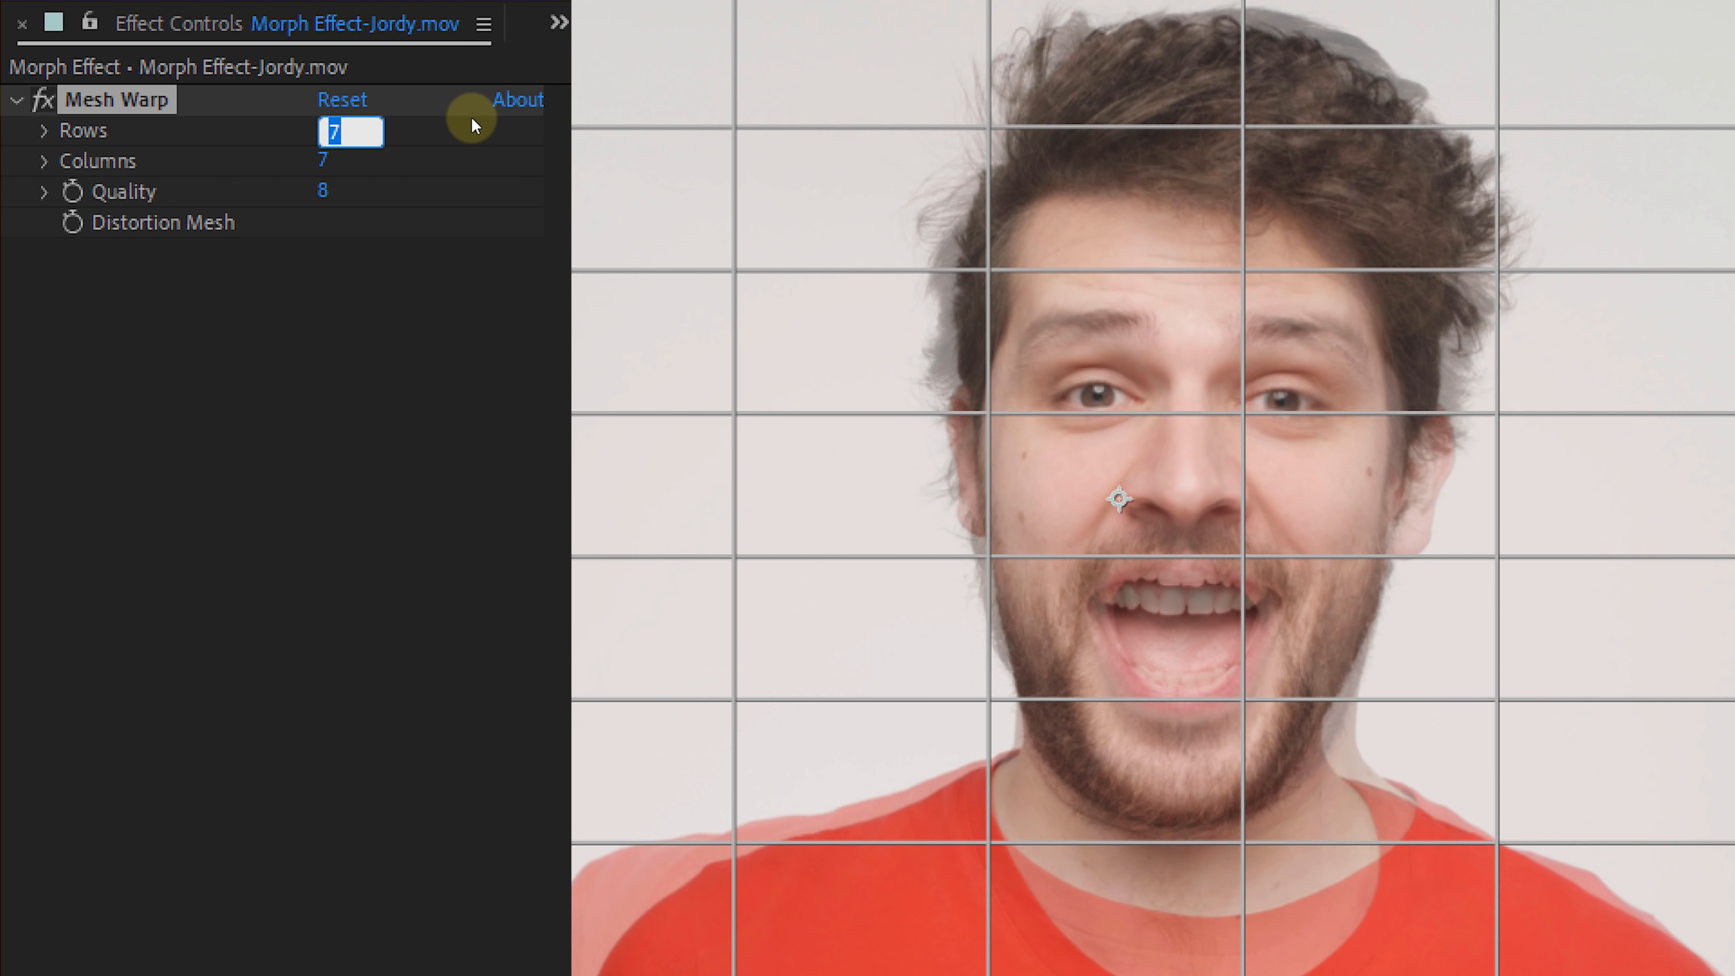
text(24)
key(Tab)
text(28)
click(407, 147)
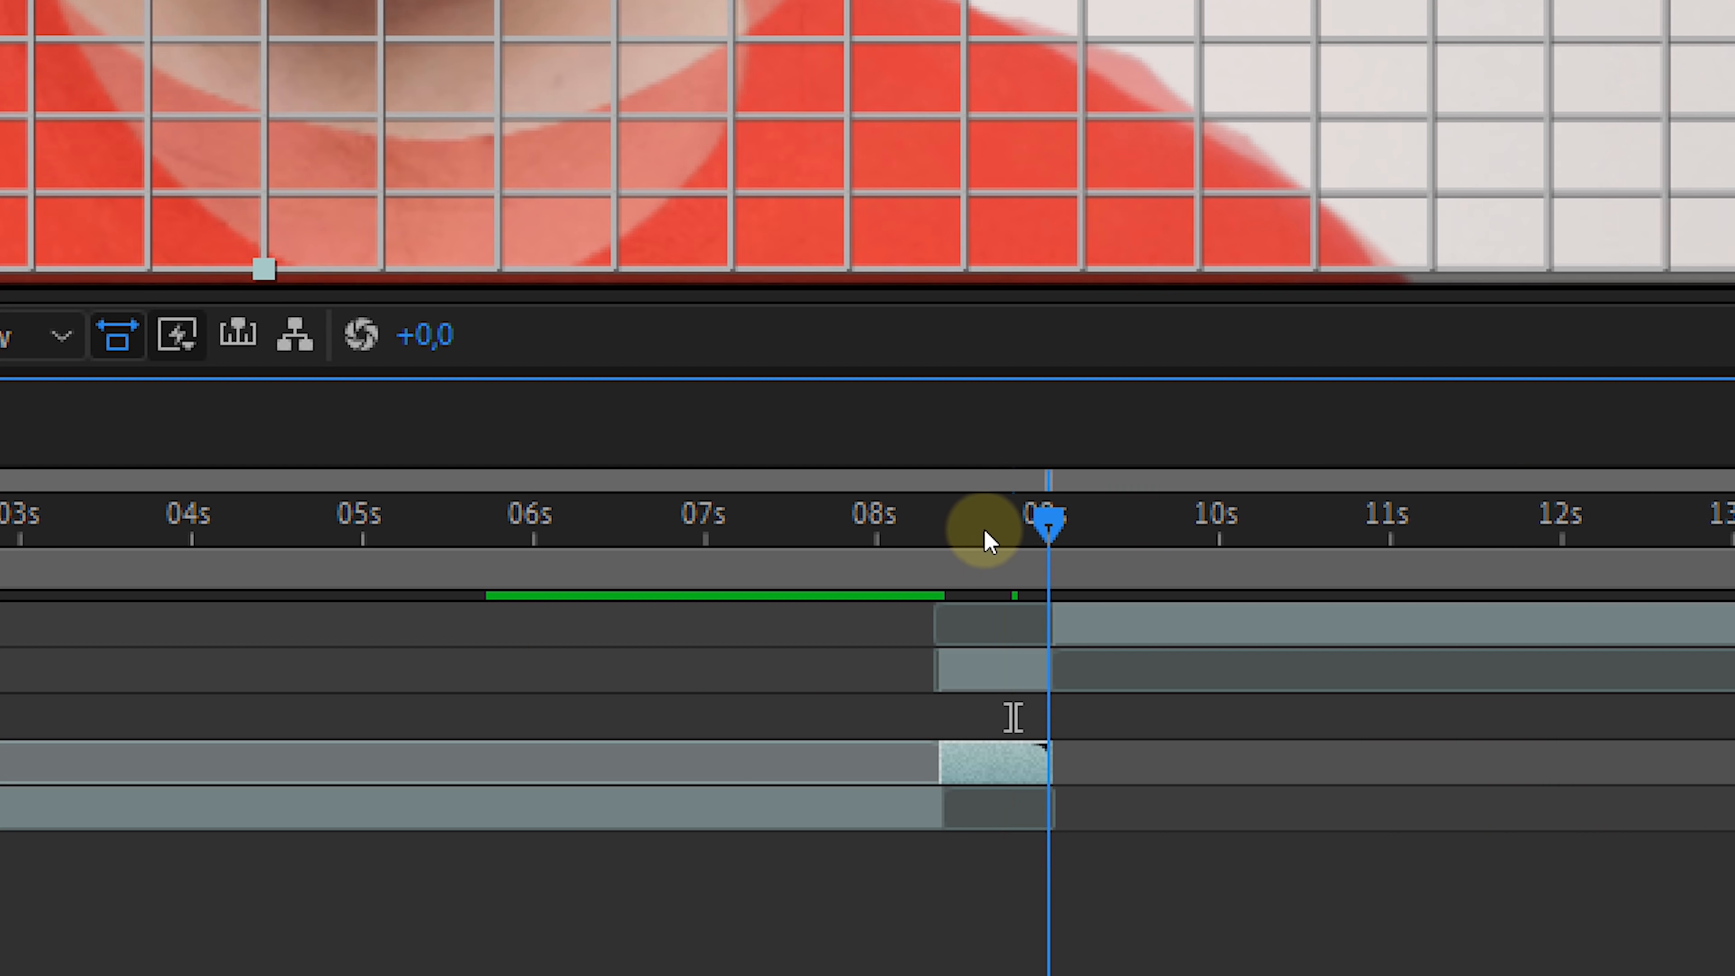
Keyframe the first clip's Distortion Mesh and reshape its grid to align the hair, shoulders and neckline with the other clip.
drag(988, 543, 960, 530)
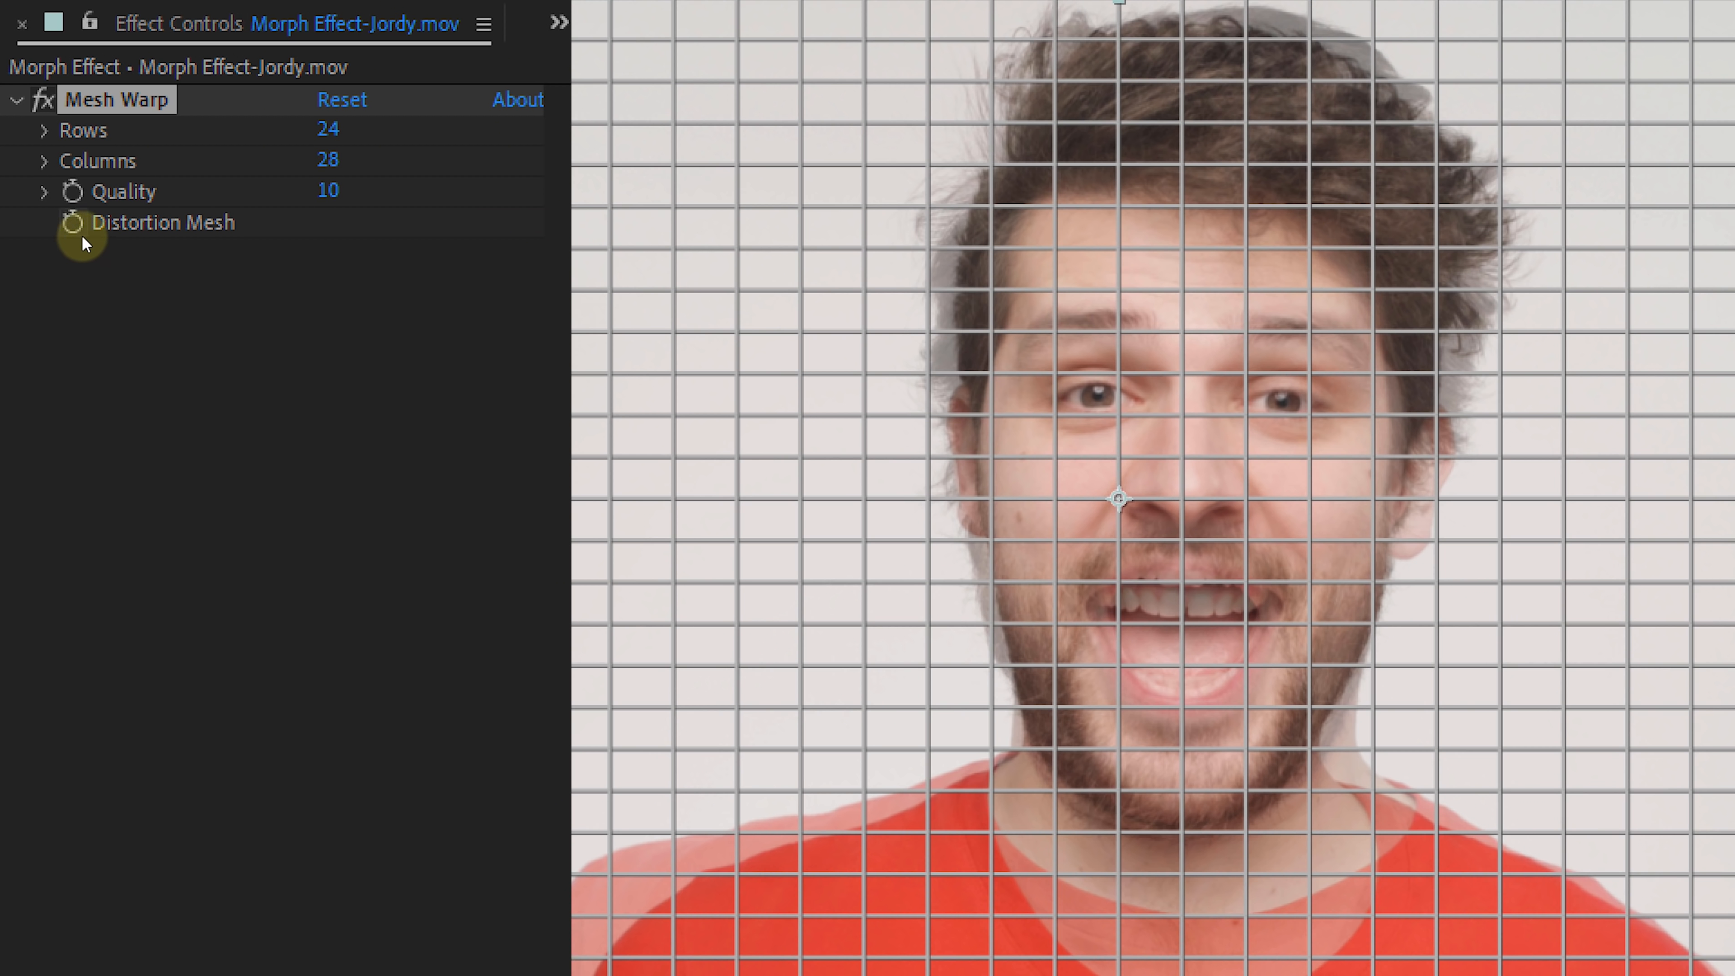
click(72, 223)
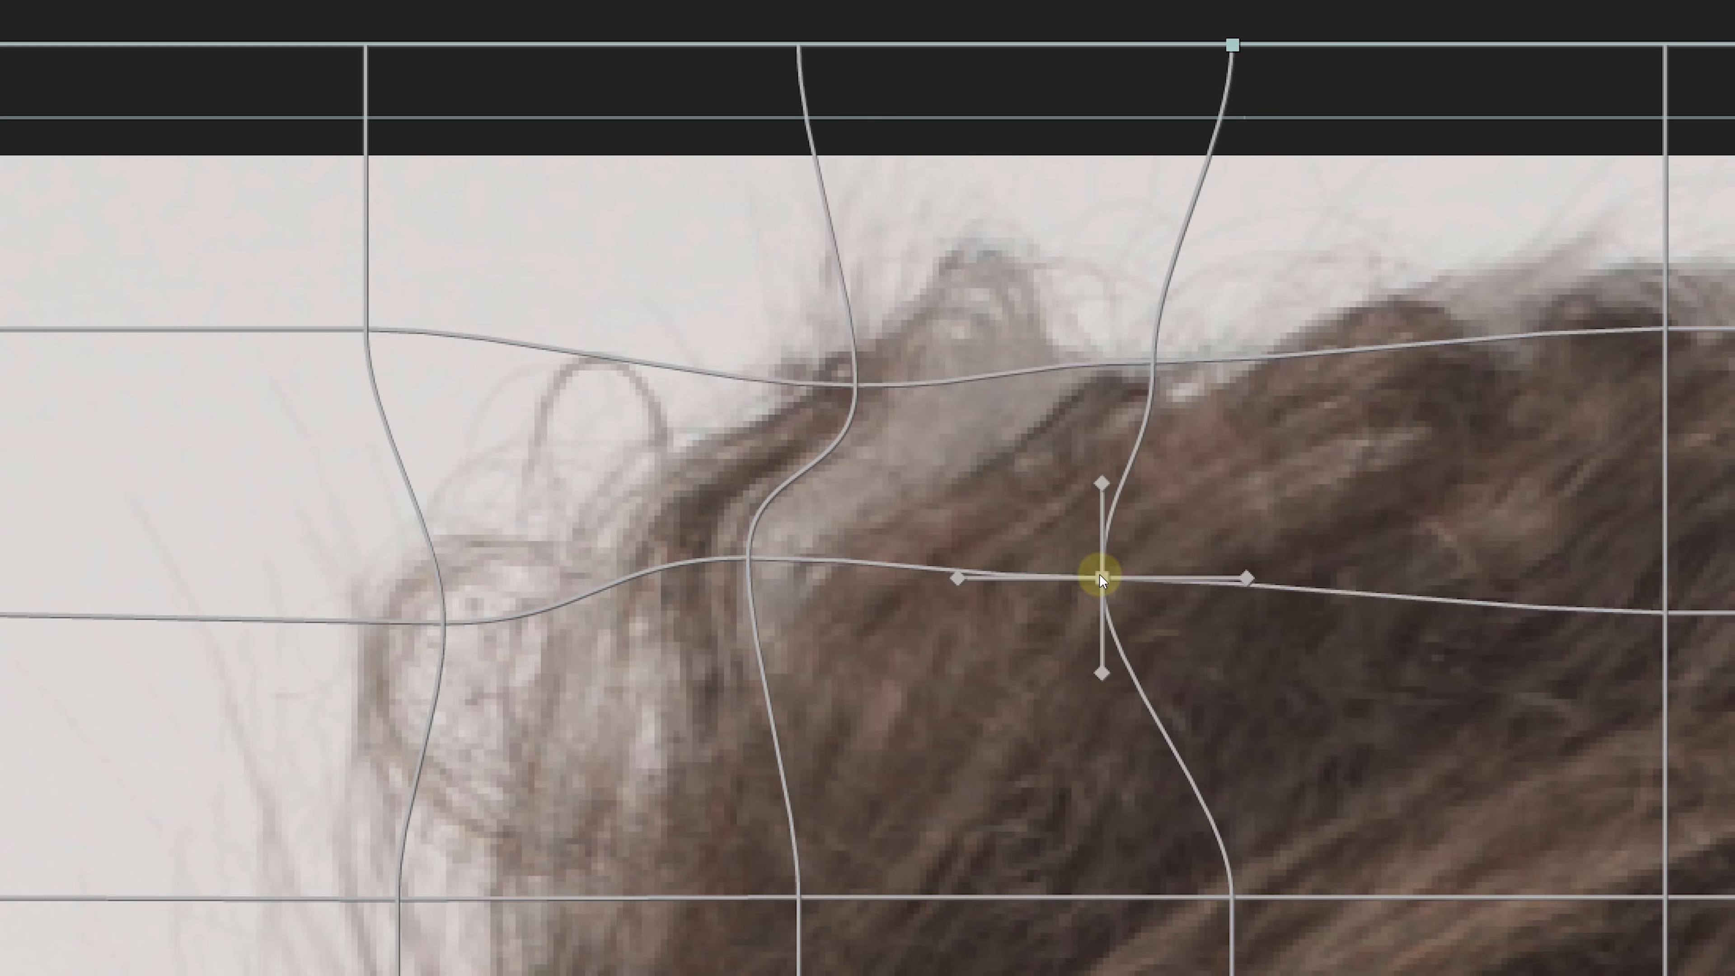
drag(1104, 573, 756, 492)
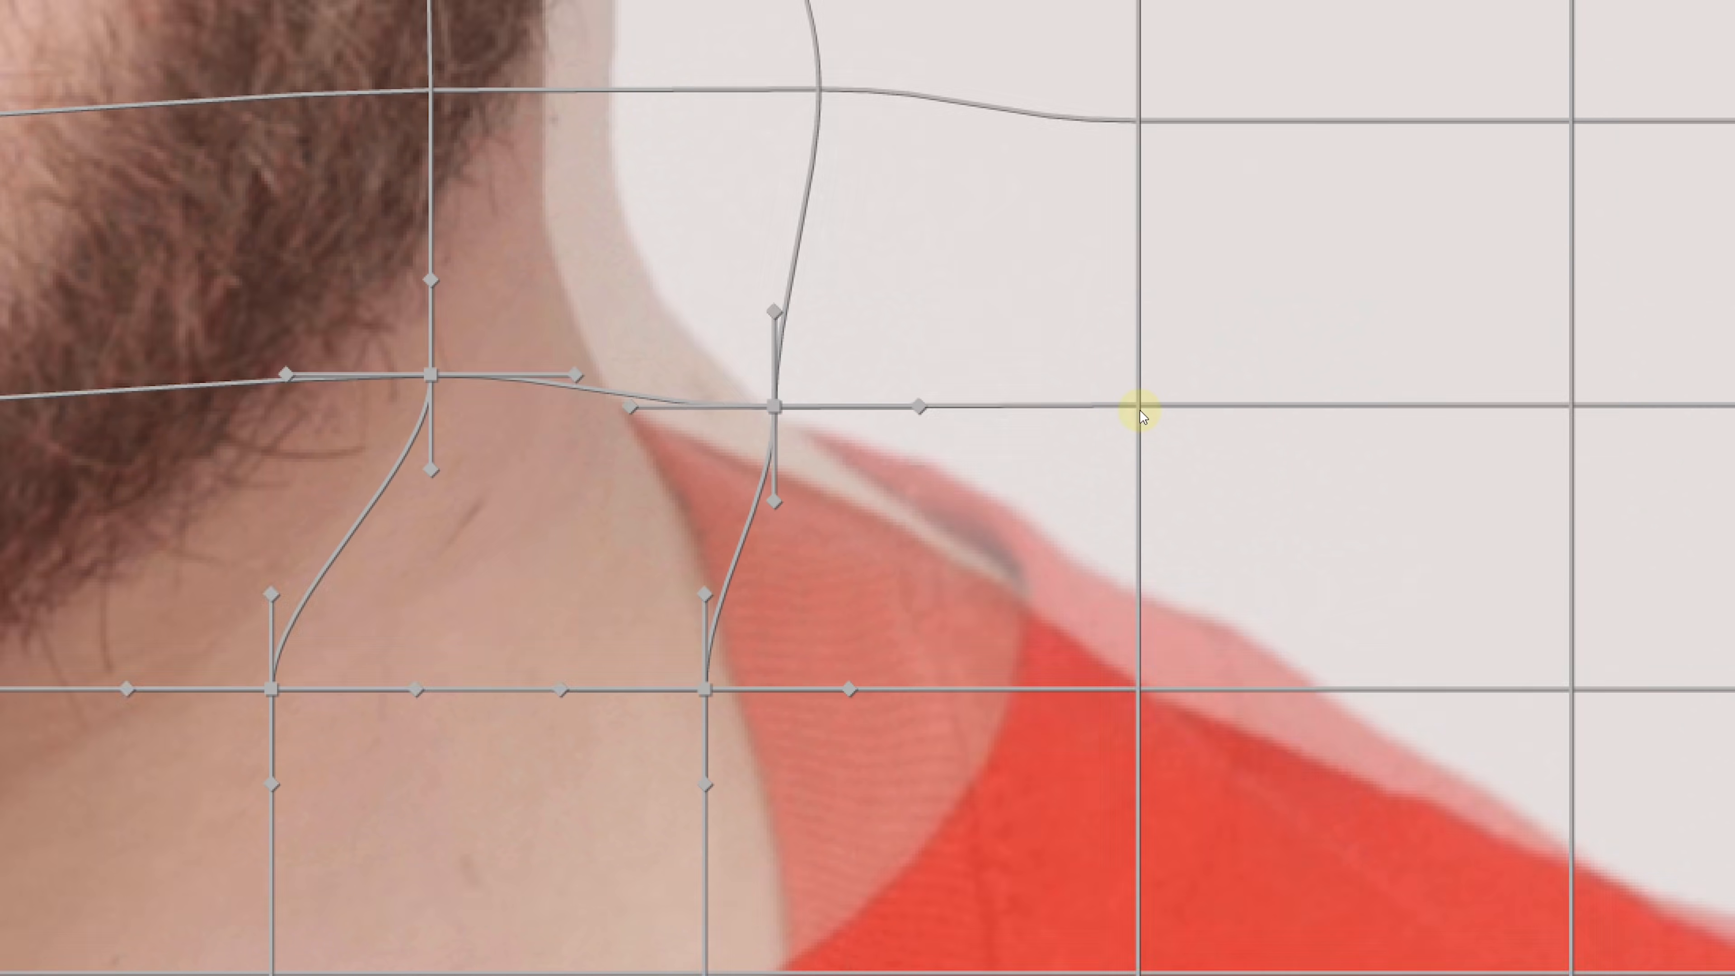
click(1193, 540)
drag(1057, 562, 1193, 689)
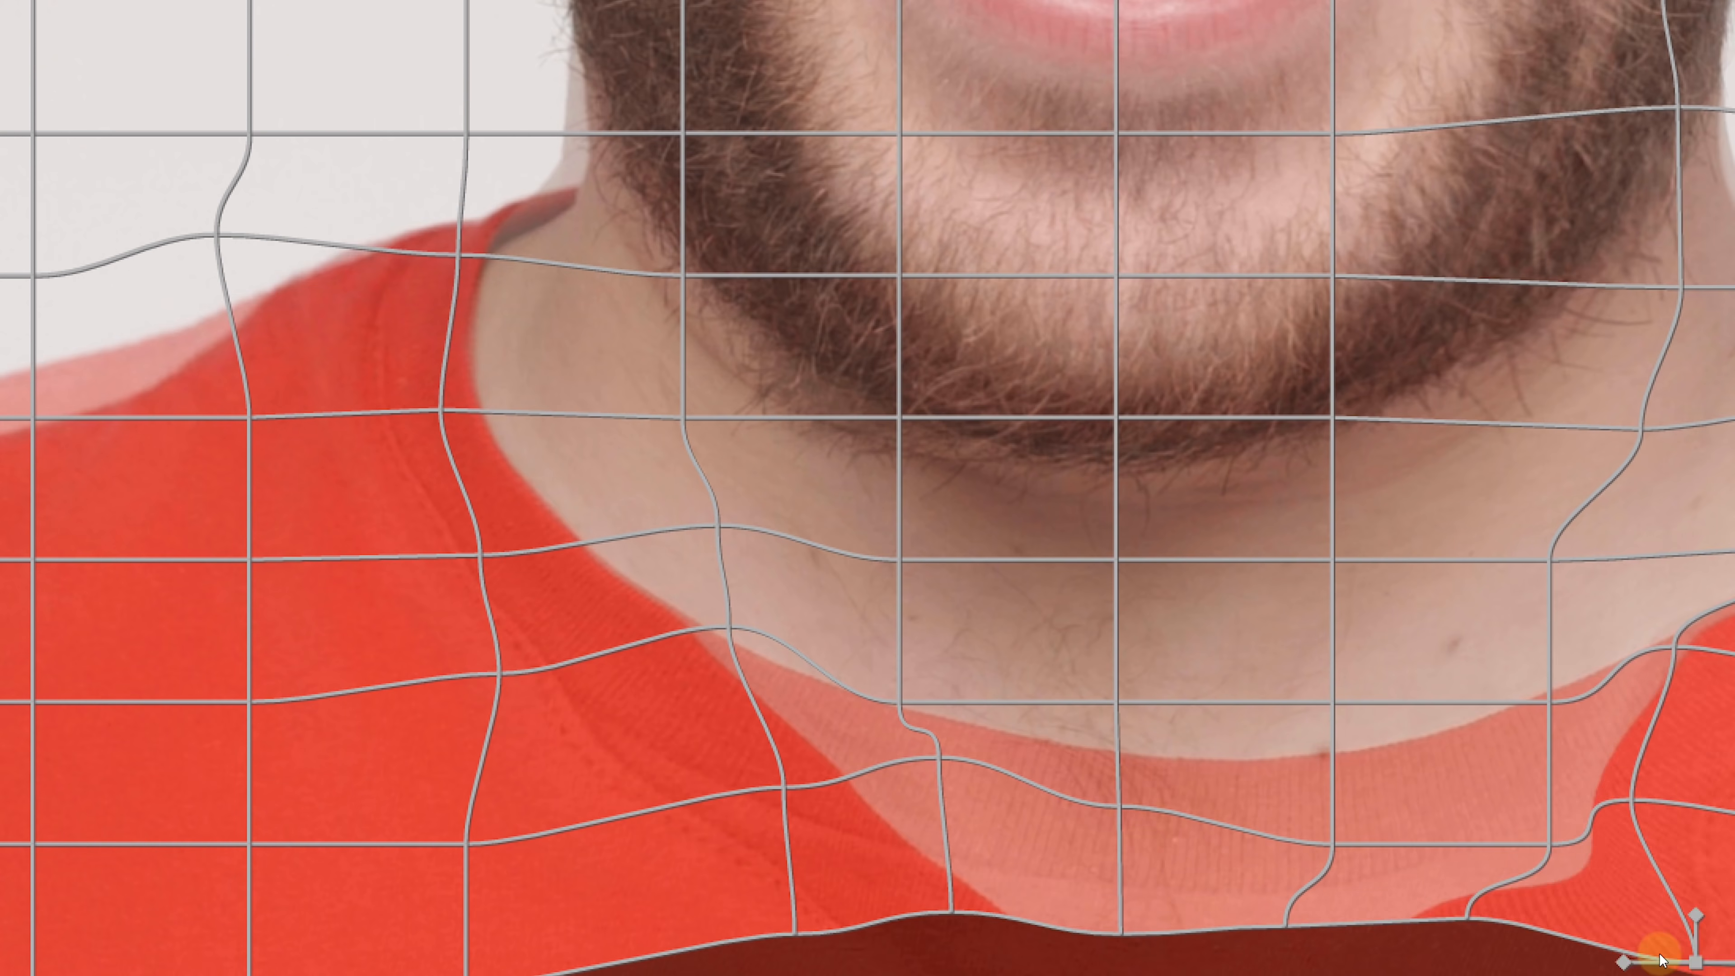
drag(1659, 953, 1640, 942)
drag(1631, 799, 1565, 730)
drag(1382, 848, 1432, 769)
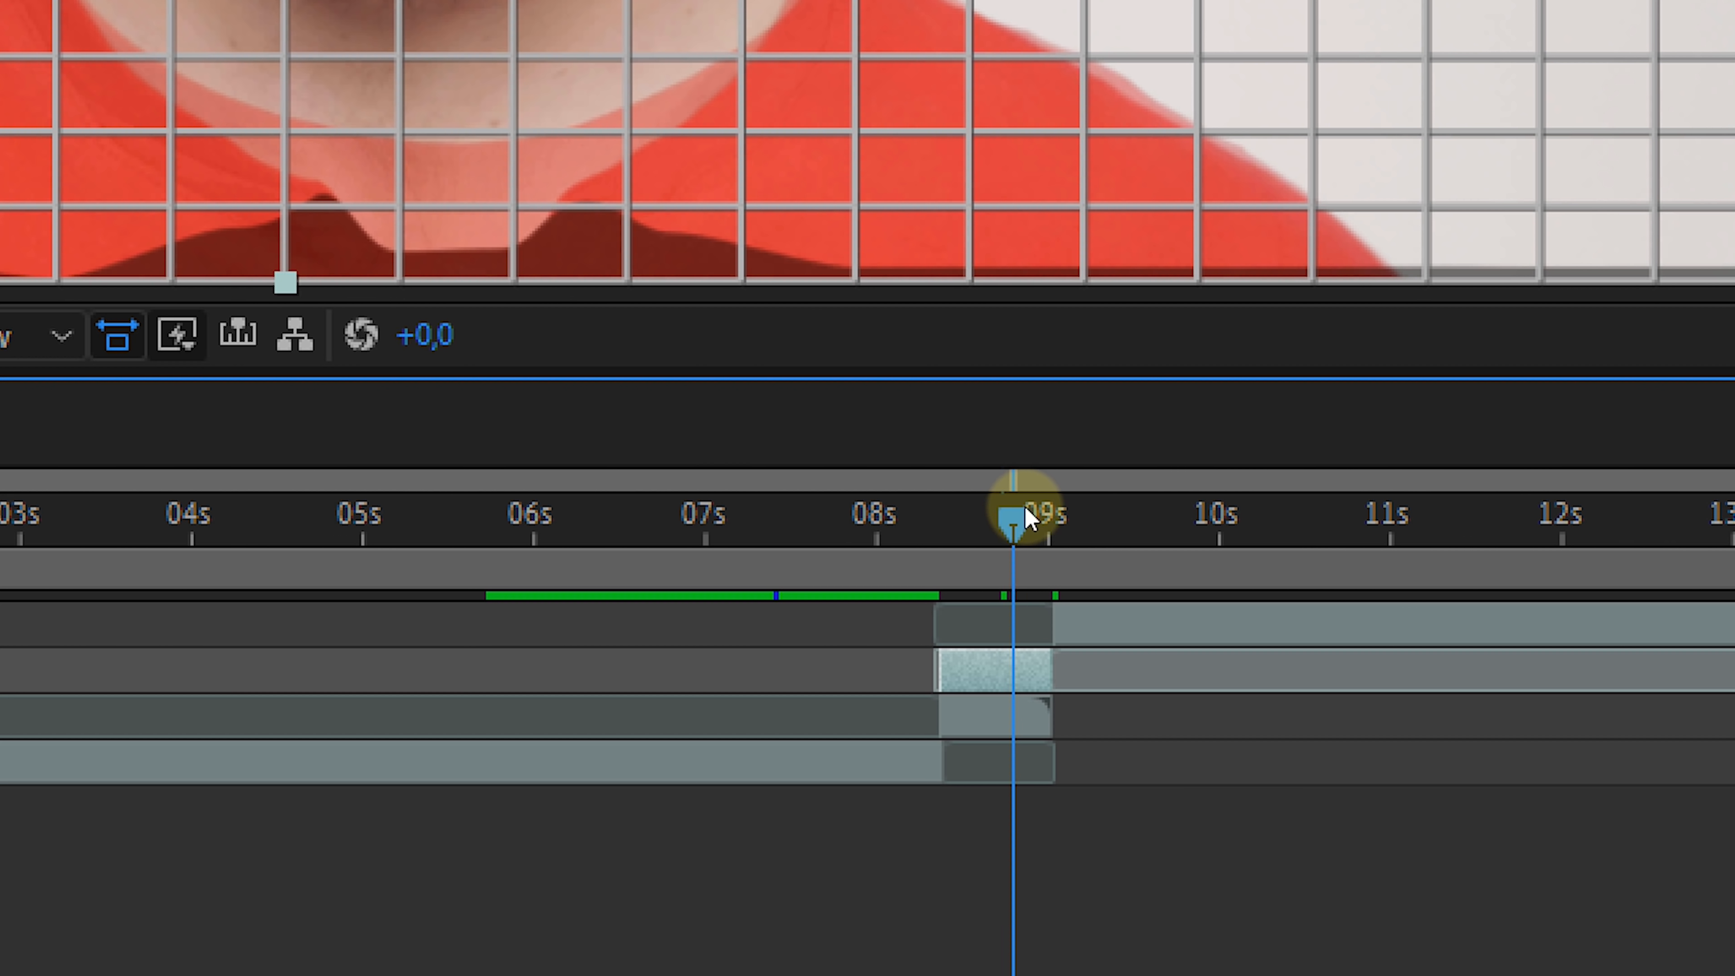
At the start of the overlap, warp the second clip's mesh so its sloping shoulder matches the first clip's shoulder.
drag(1057, 506, 1064, 501)
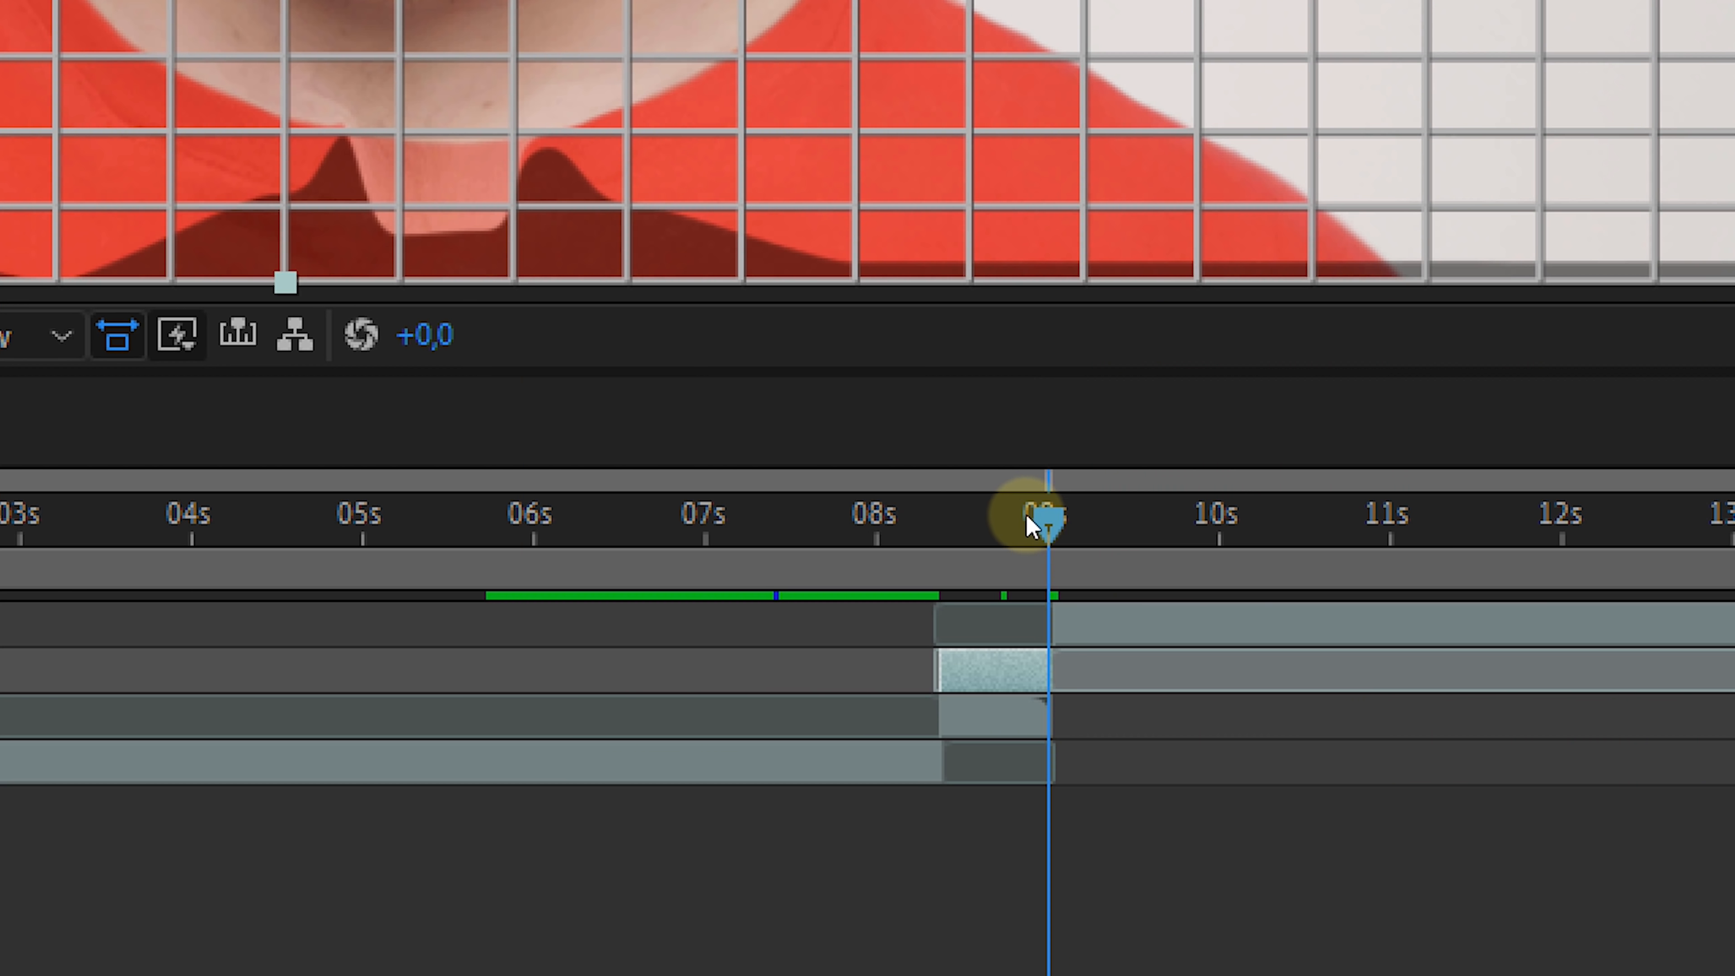
drag(1026, 511, 955, 534)
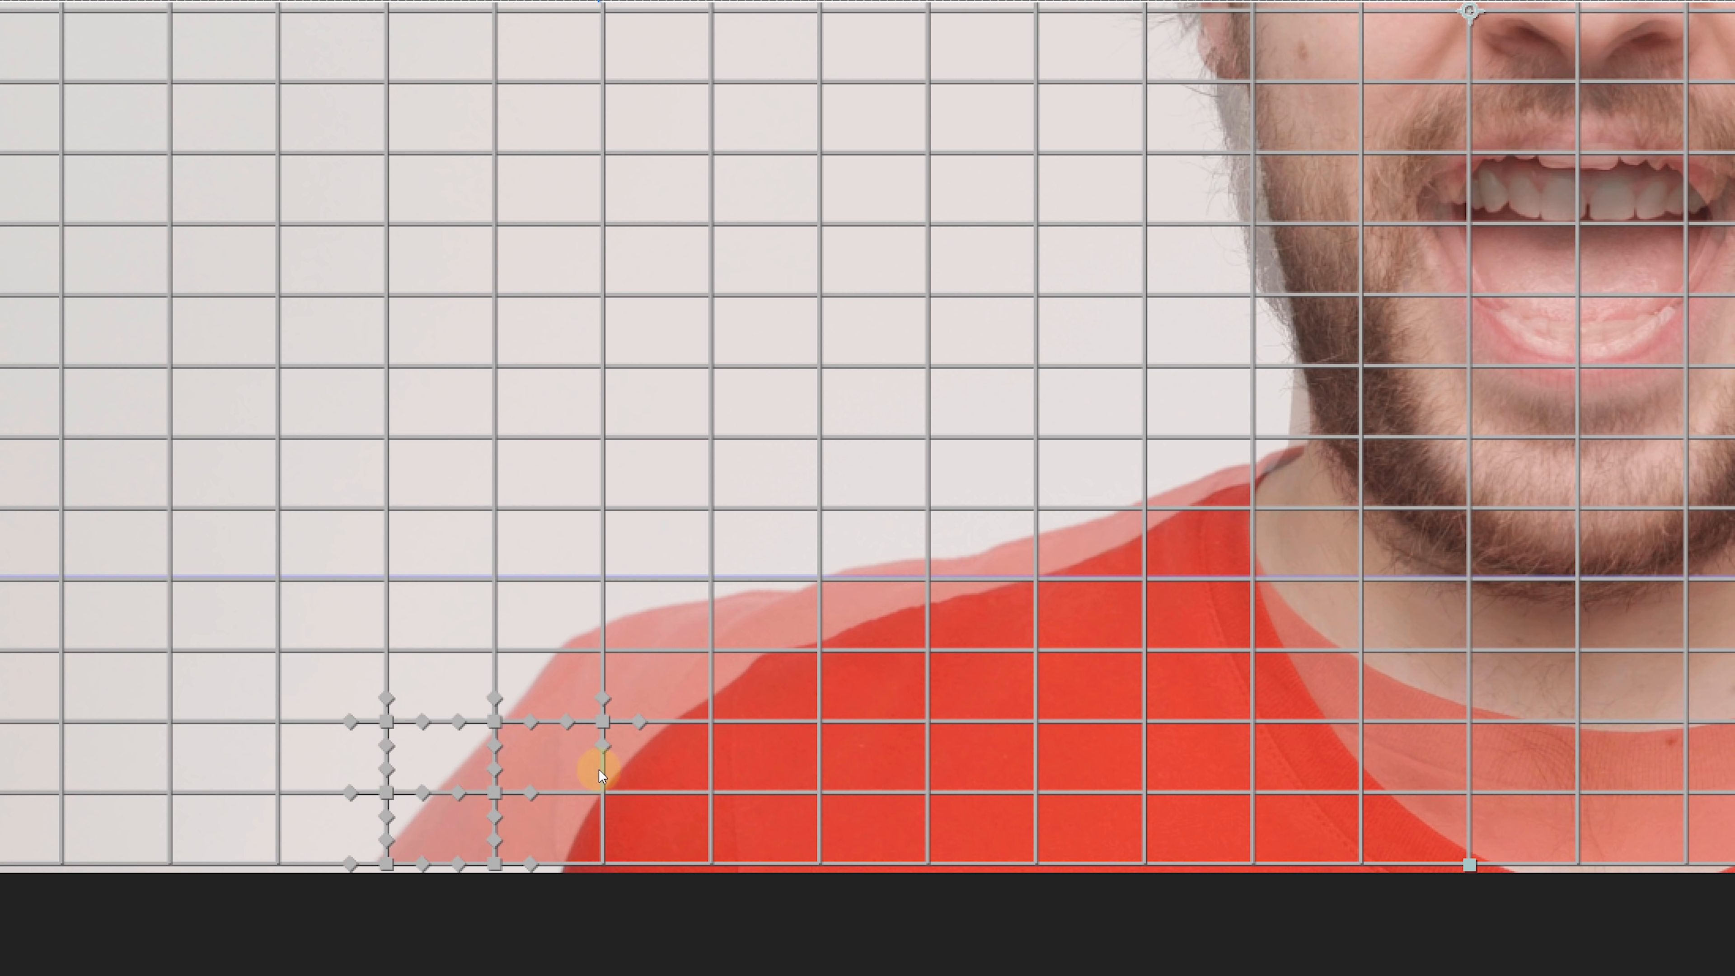
drag(600, 763, 701, 703)
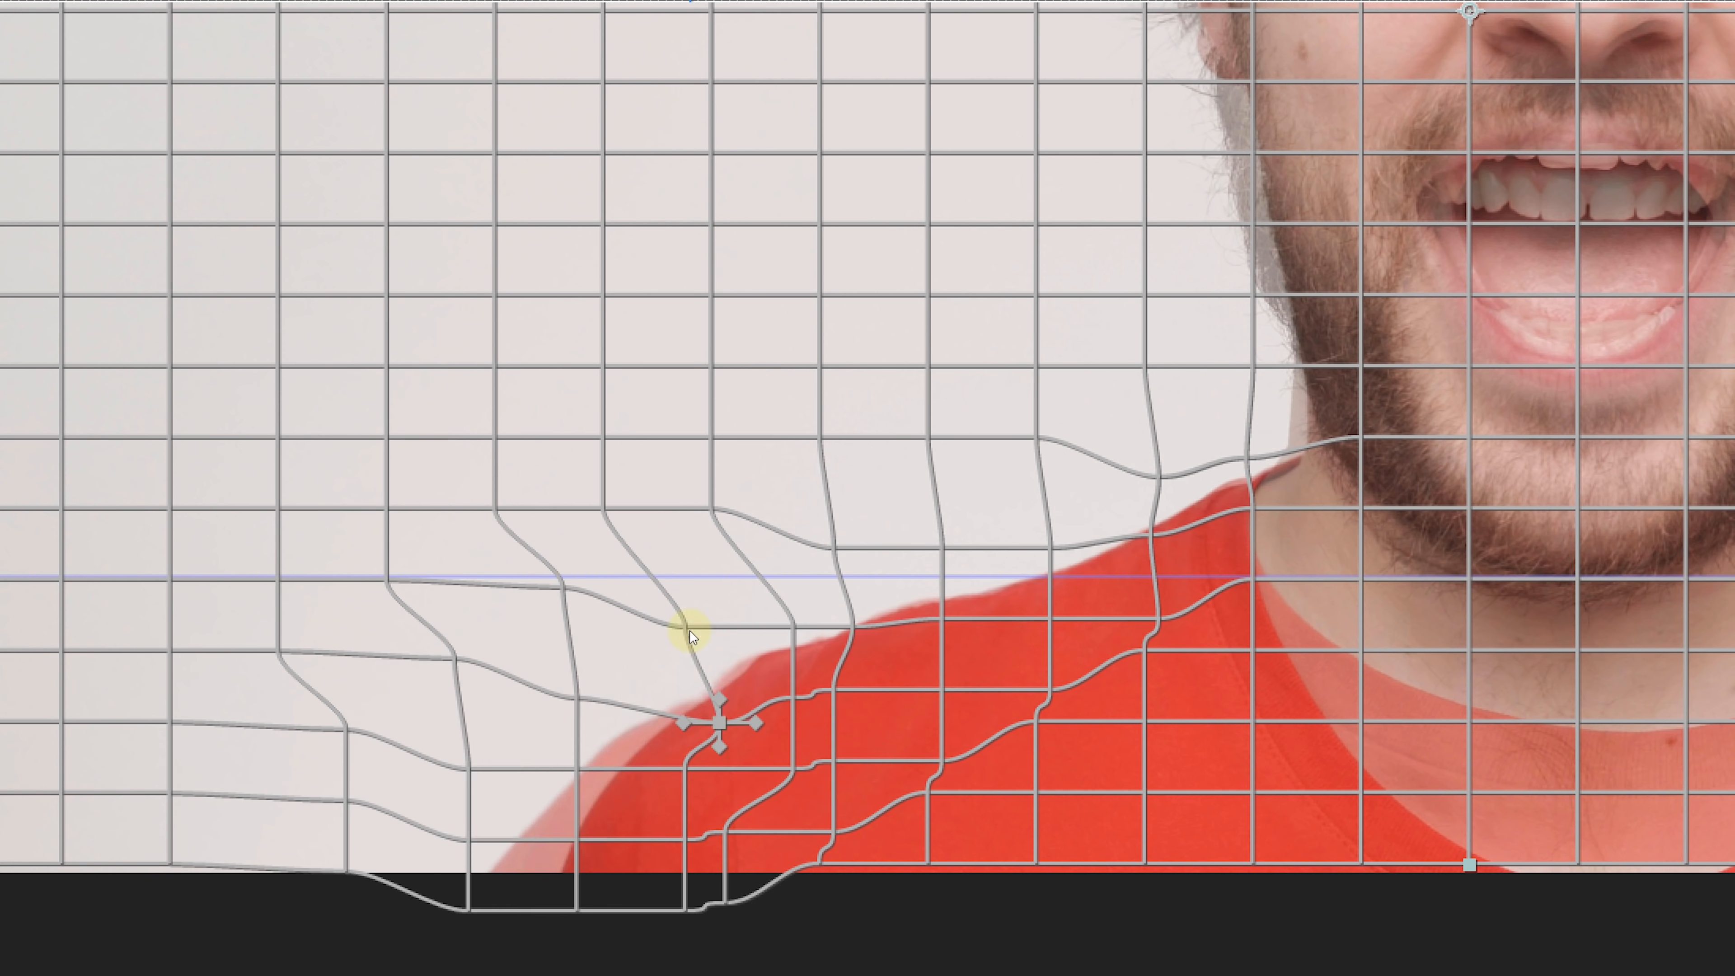
scroll(792, 704, up, 1)
Warp the second clip's mesh points around the collar, neck and shirt to match the first clip's outline.
drag(875, 616, 826, 710)
drag(1490, 543, 1489, 704)
drag(1131, 571, 1261, 602)
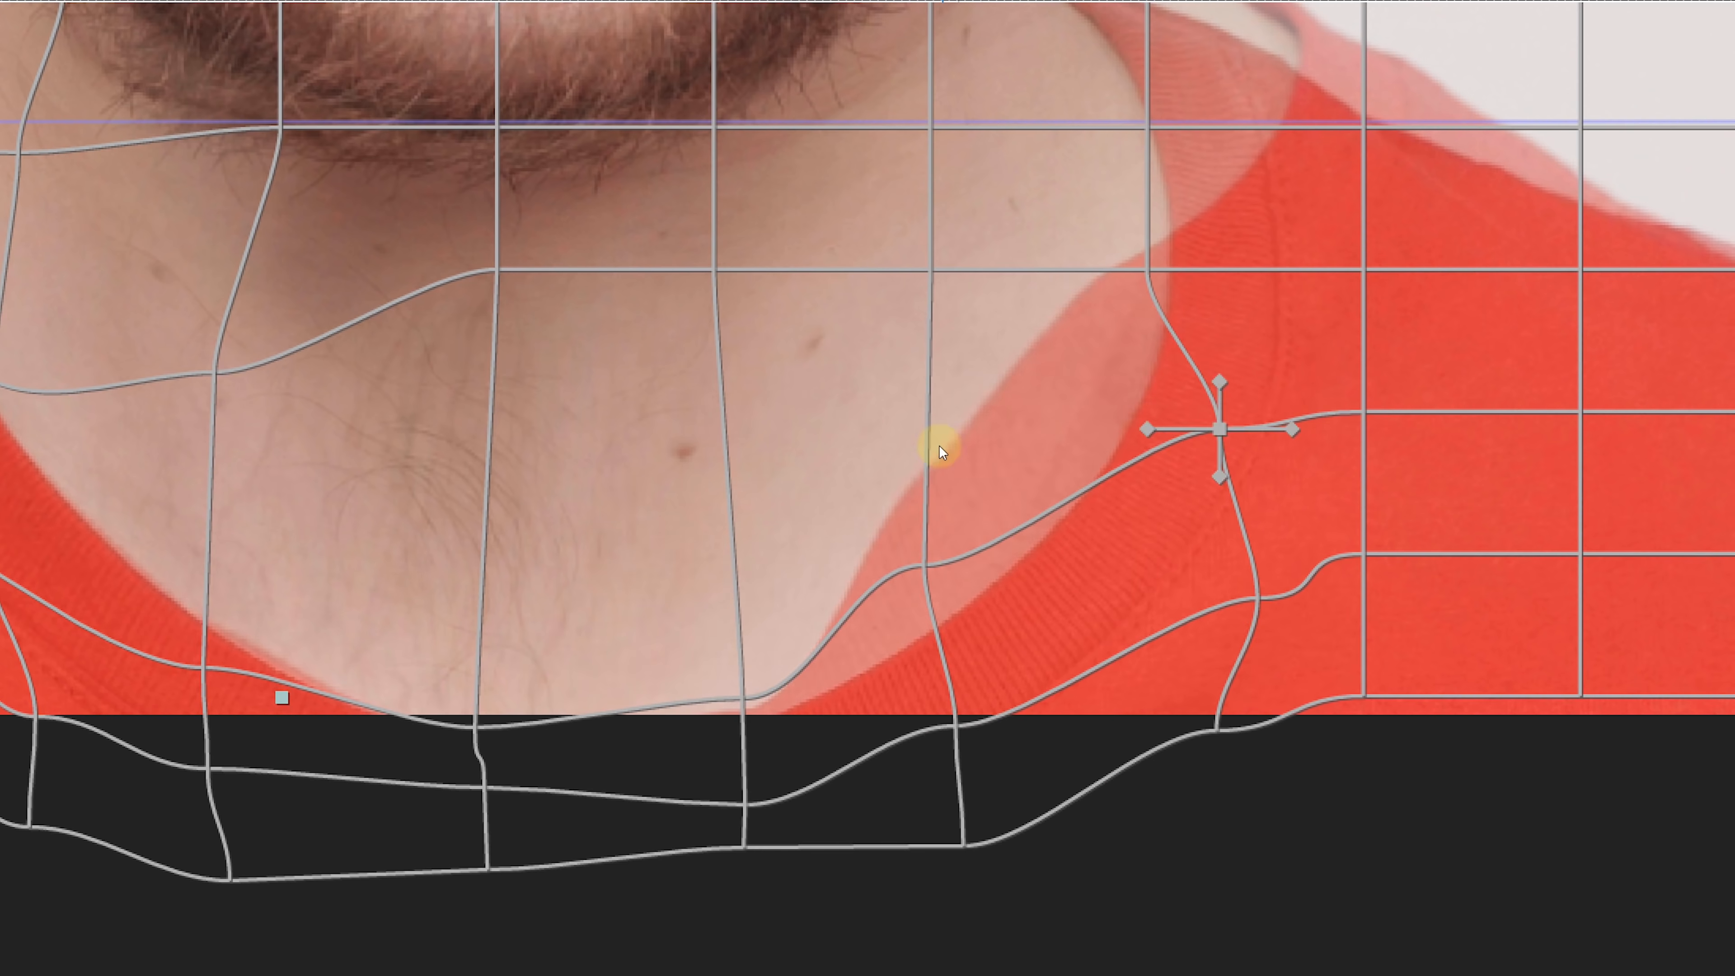
drag(1080, 137, 877, 728)
drag(945, 574, 875, 620)
drag(945, 290, 849, 294)
drag(1161, 715, 1018, 698)
drag(1161, 573, 874, 523)
drag(1413, 581, 1429, 539)
click(1182, 780)
drag(891, 794, 786, 775)
drag(1135, 438, 1166, 554)
drag(837, 458, 850, 394)
drag(1054, 458, 1053, 392)
drag(1270, 458, 1373, 378)
drag(1270, 600, 1316, 571)
drag(1271, 742, 1311, 716)
drag(1027, 620, 999, 419)
drag(1235, 540, 1045, 531)
drag(1018, 825, 930, 824)
drag(802, 825, 815, 755)
drag(1044, 491, 1046, 558)
drag(1260, 490, 1275, 520)
drag(1260, 633, 1309, 617)
click(1259, 775)
click(1549, 410)
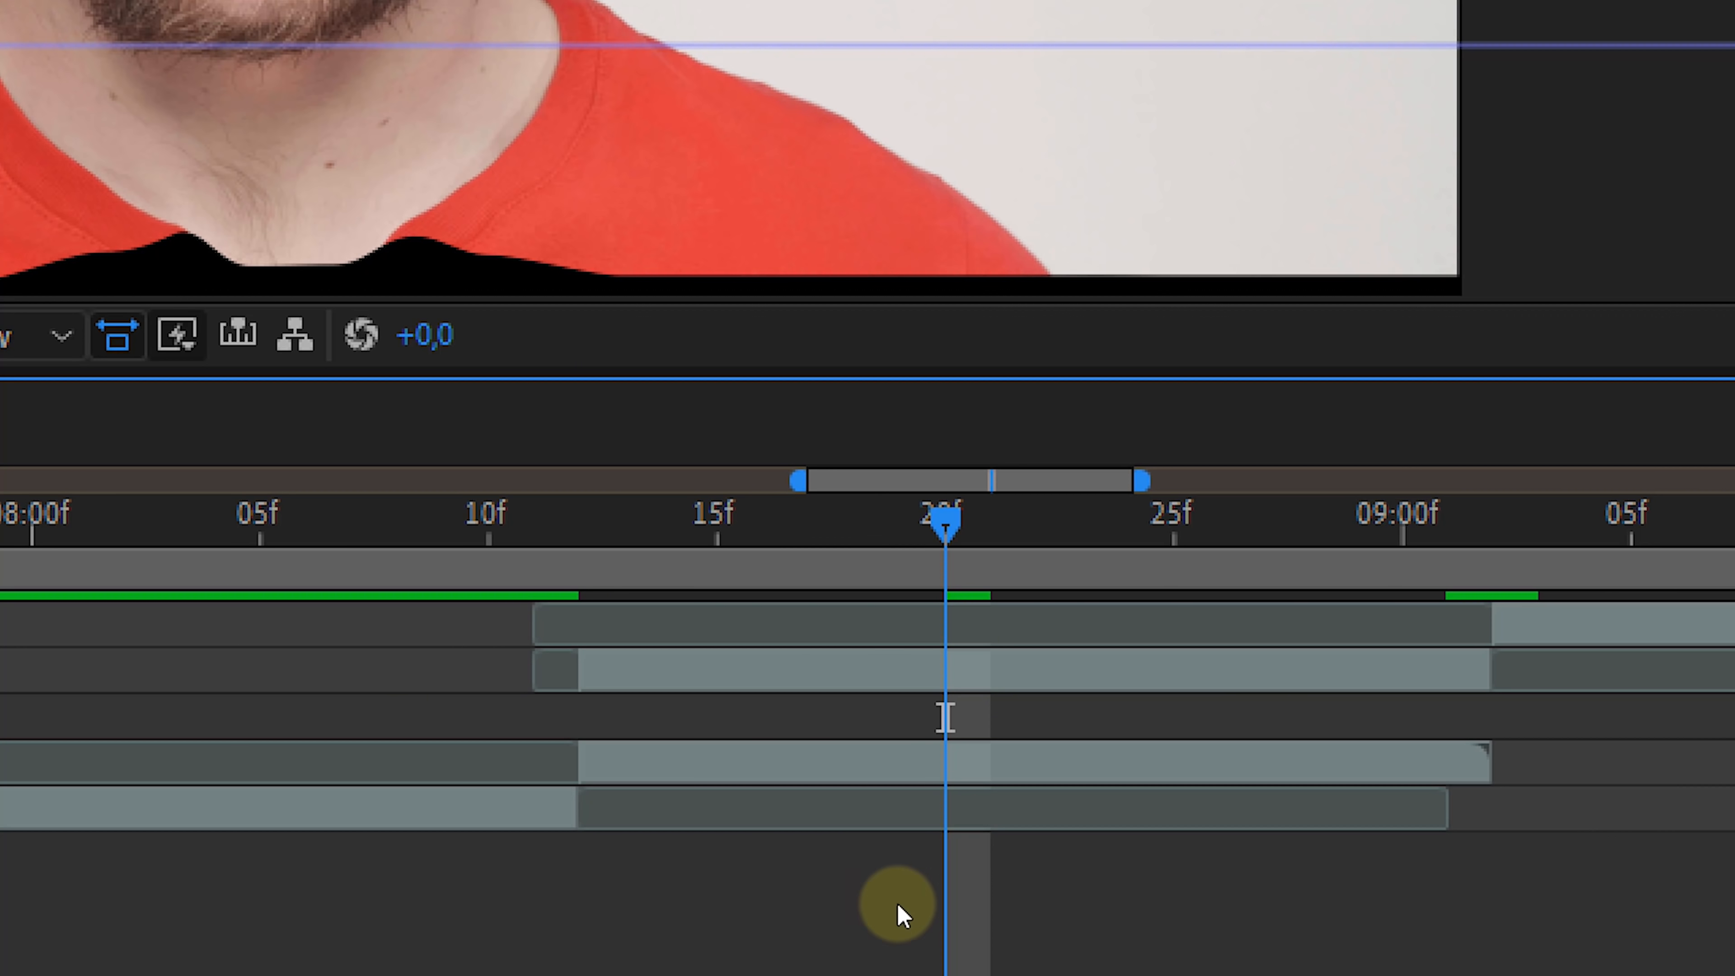
Pre-compose the warped overlap segments of the first and second clips, each into its own composition.
click(902, 773)
right_click(902, 773)
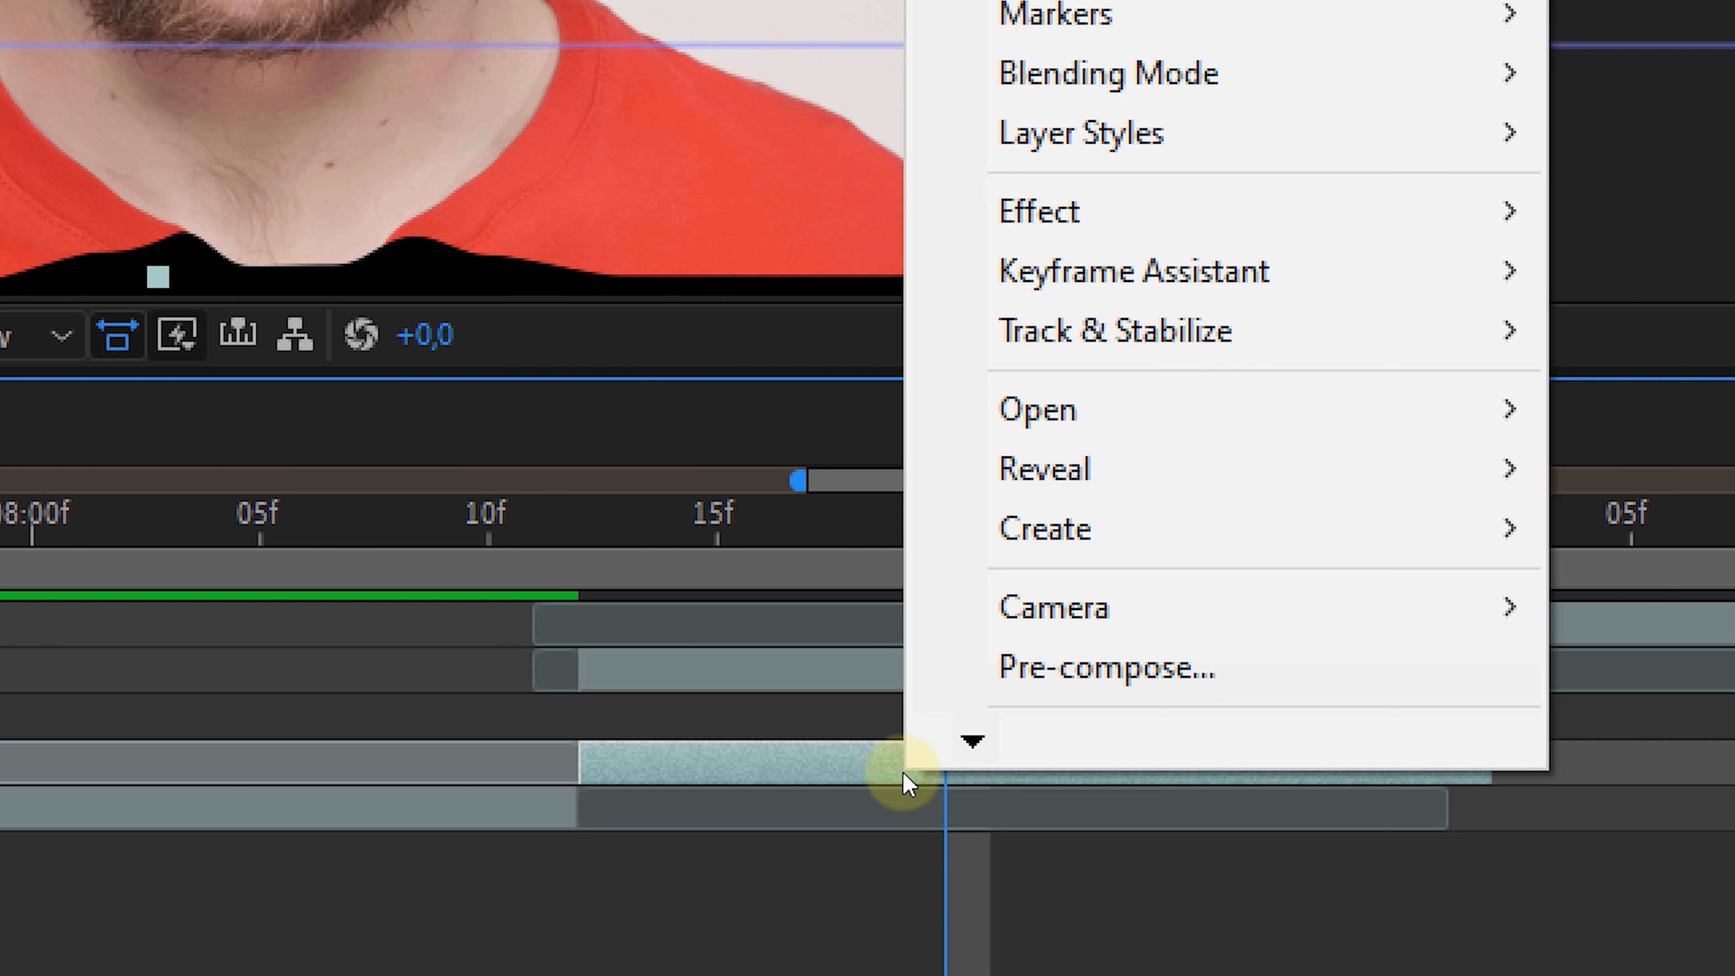
click(1160, 682)
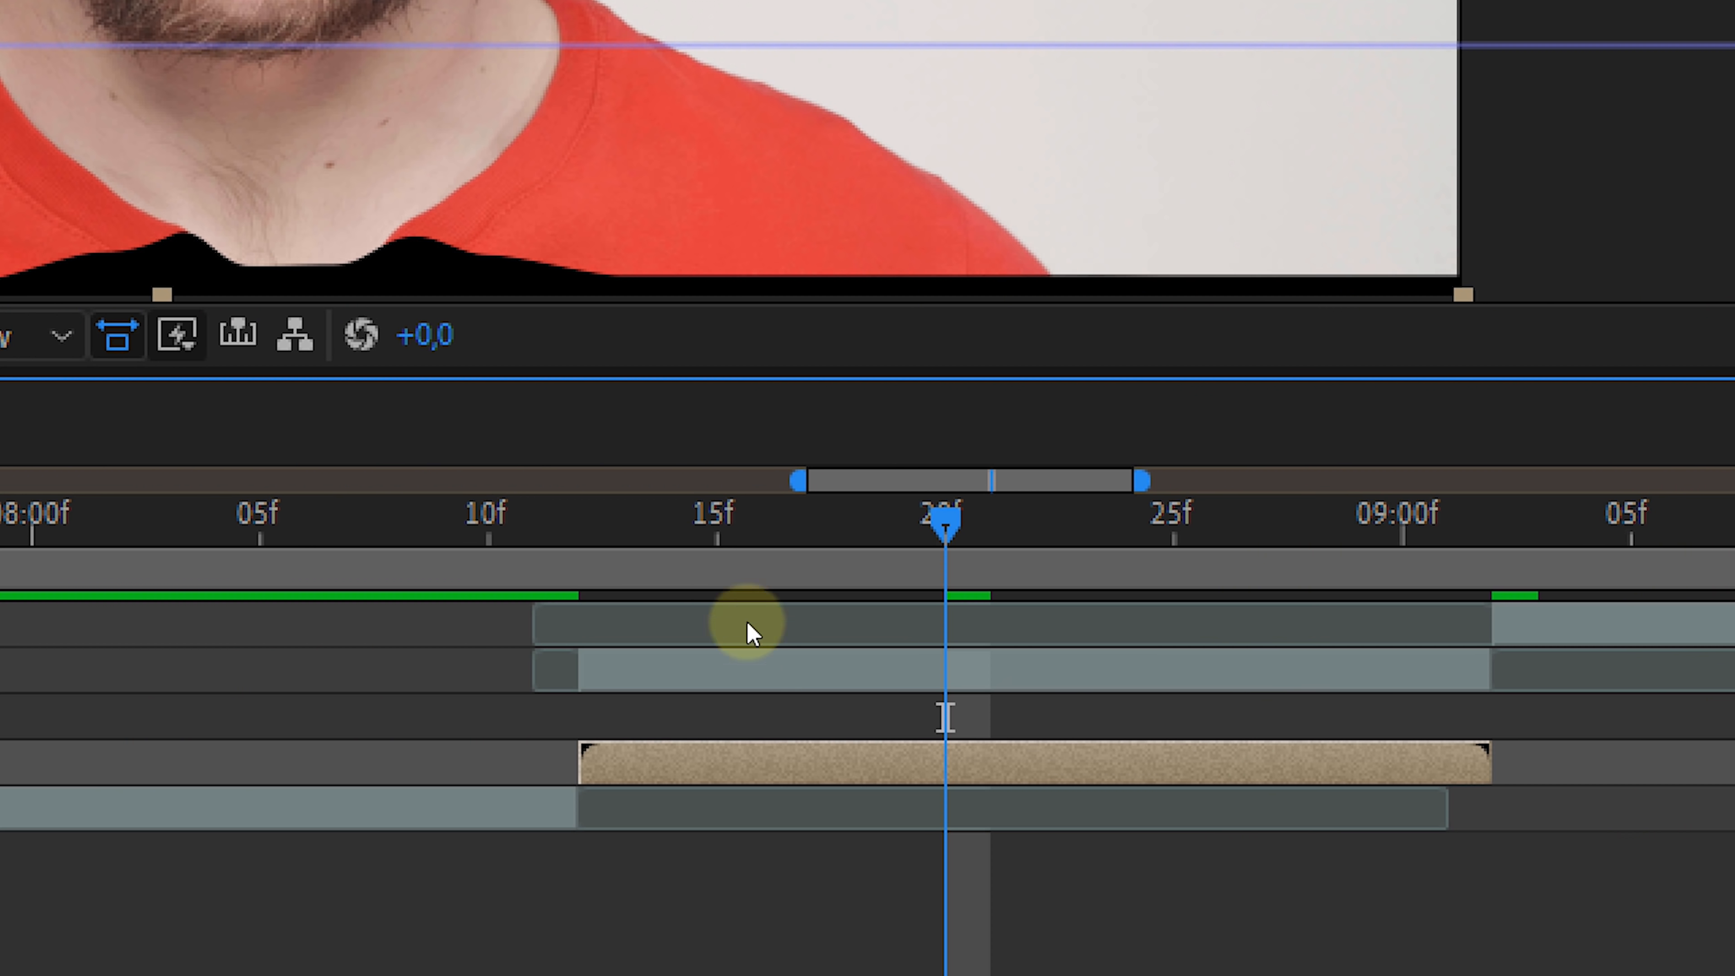
right_click(795, 666)
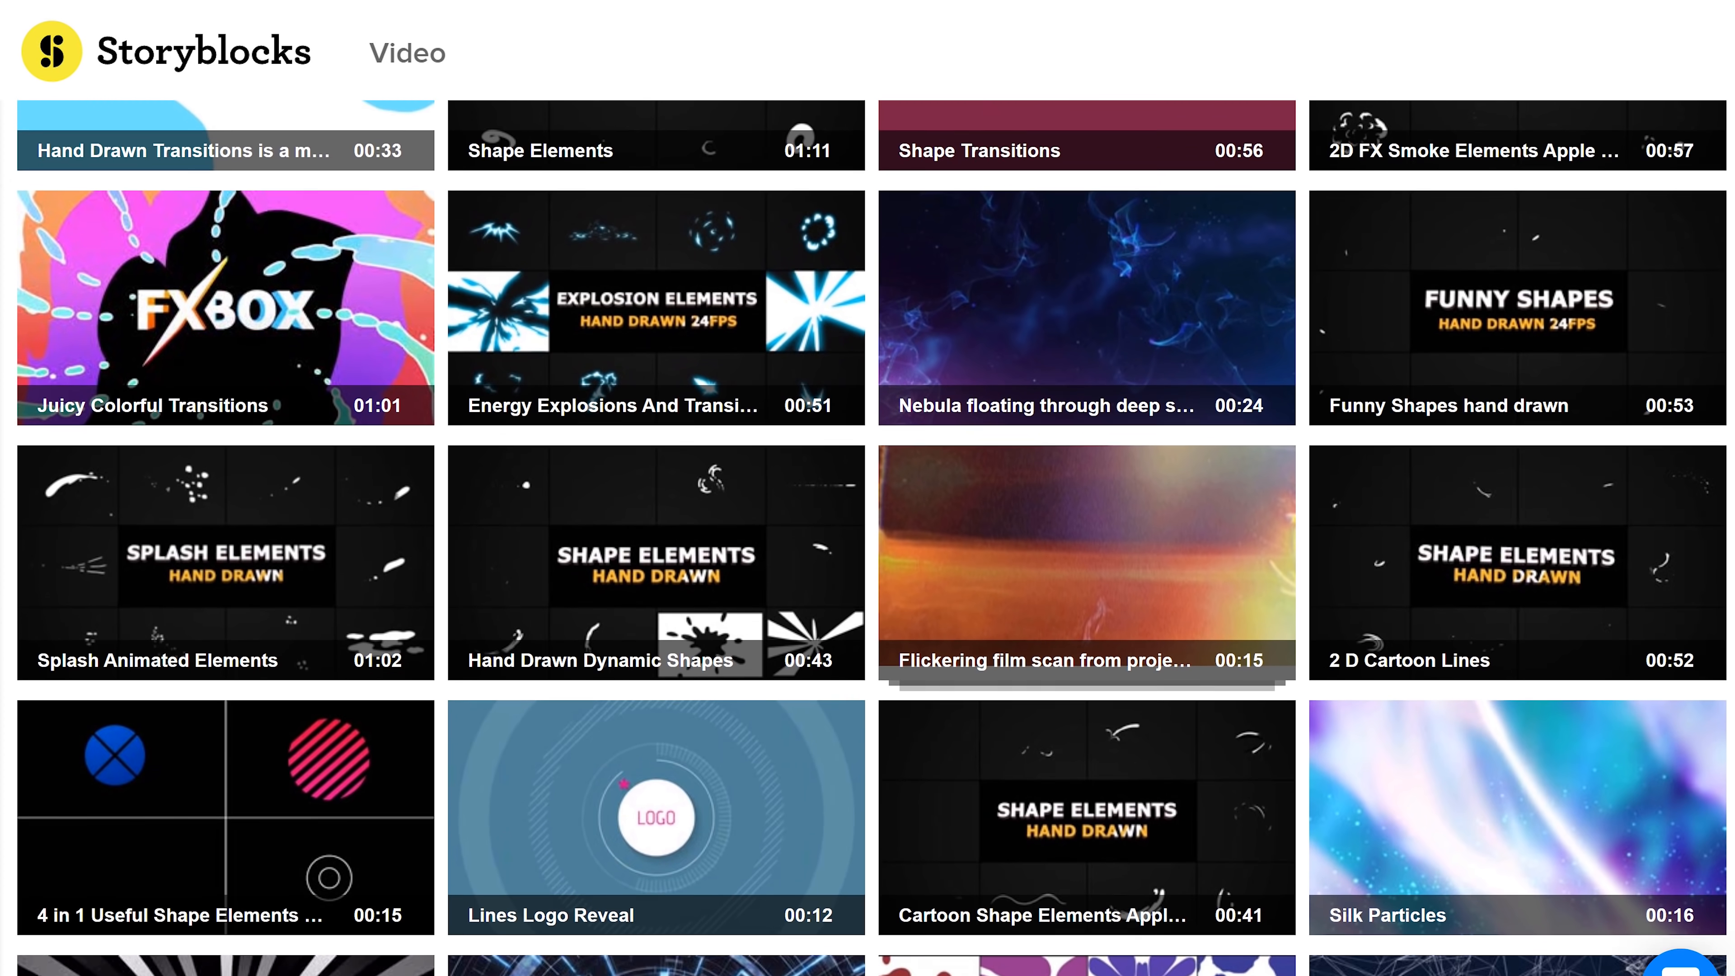
scroll(867, 533, down, 5)
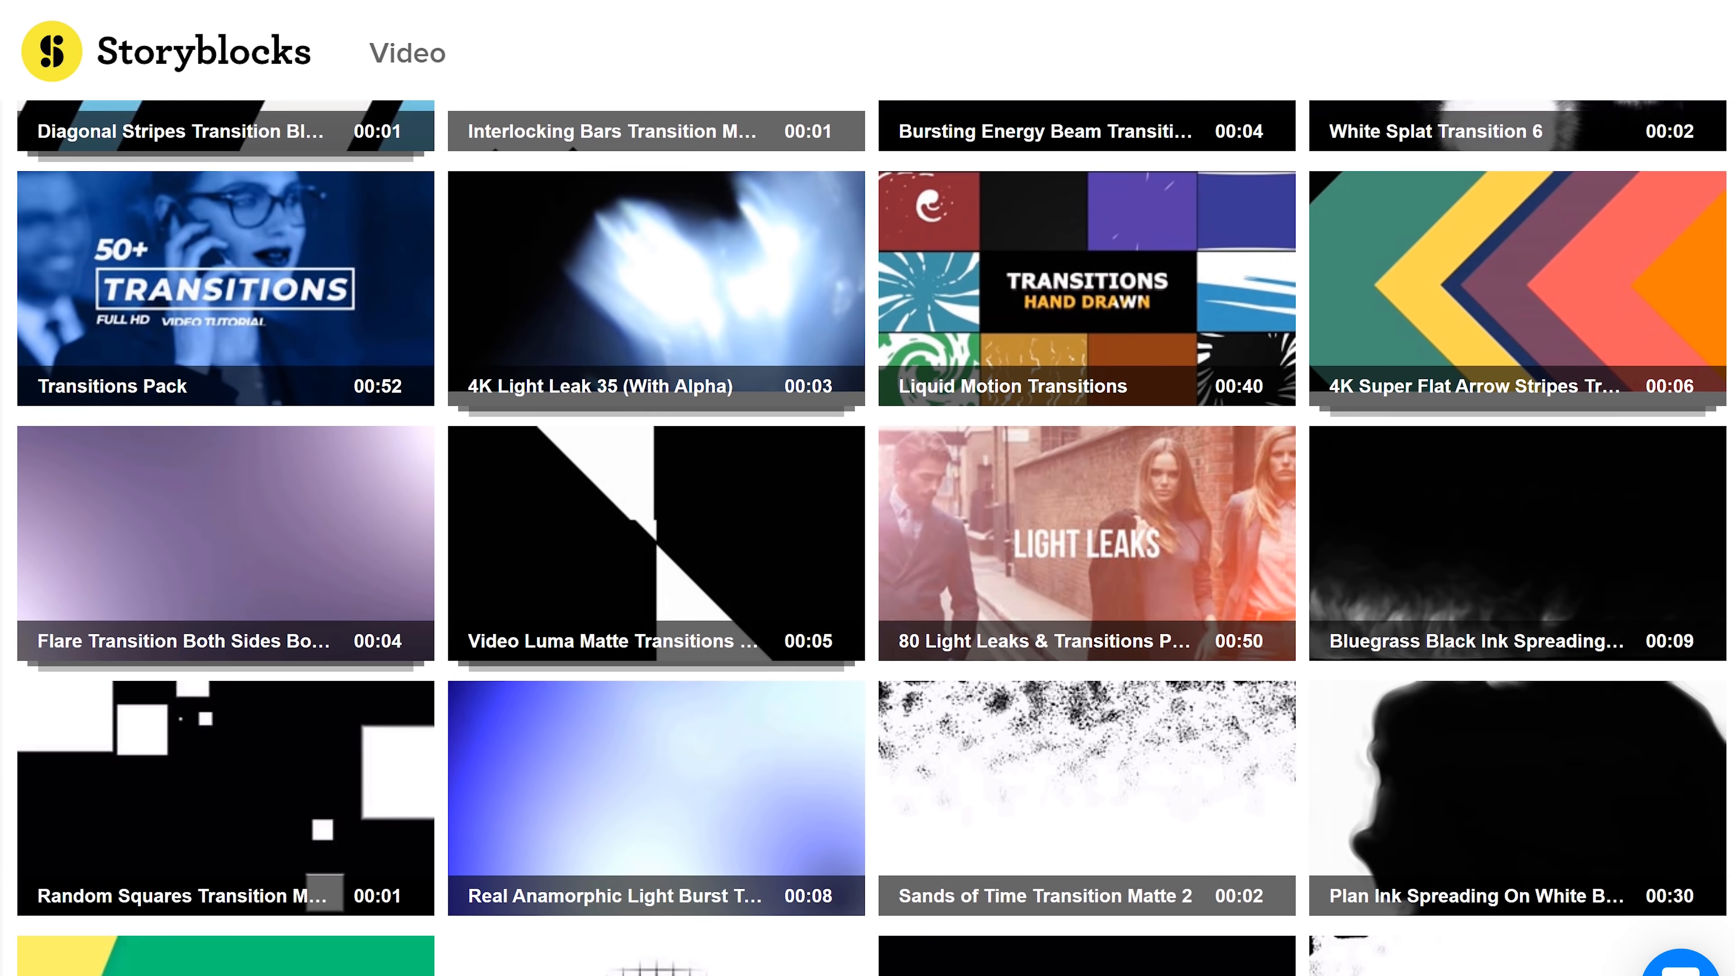
scroll(868, 533, down, 6)
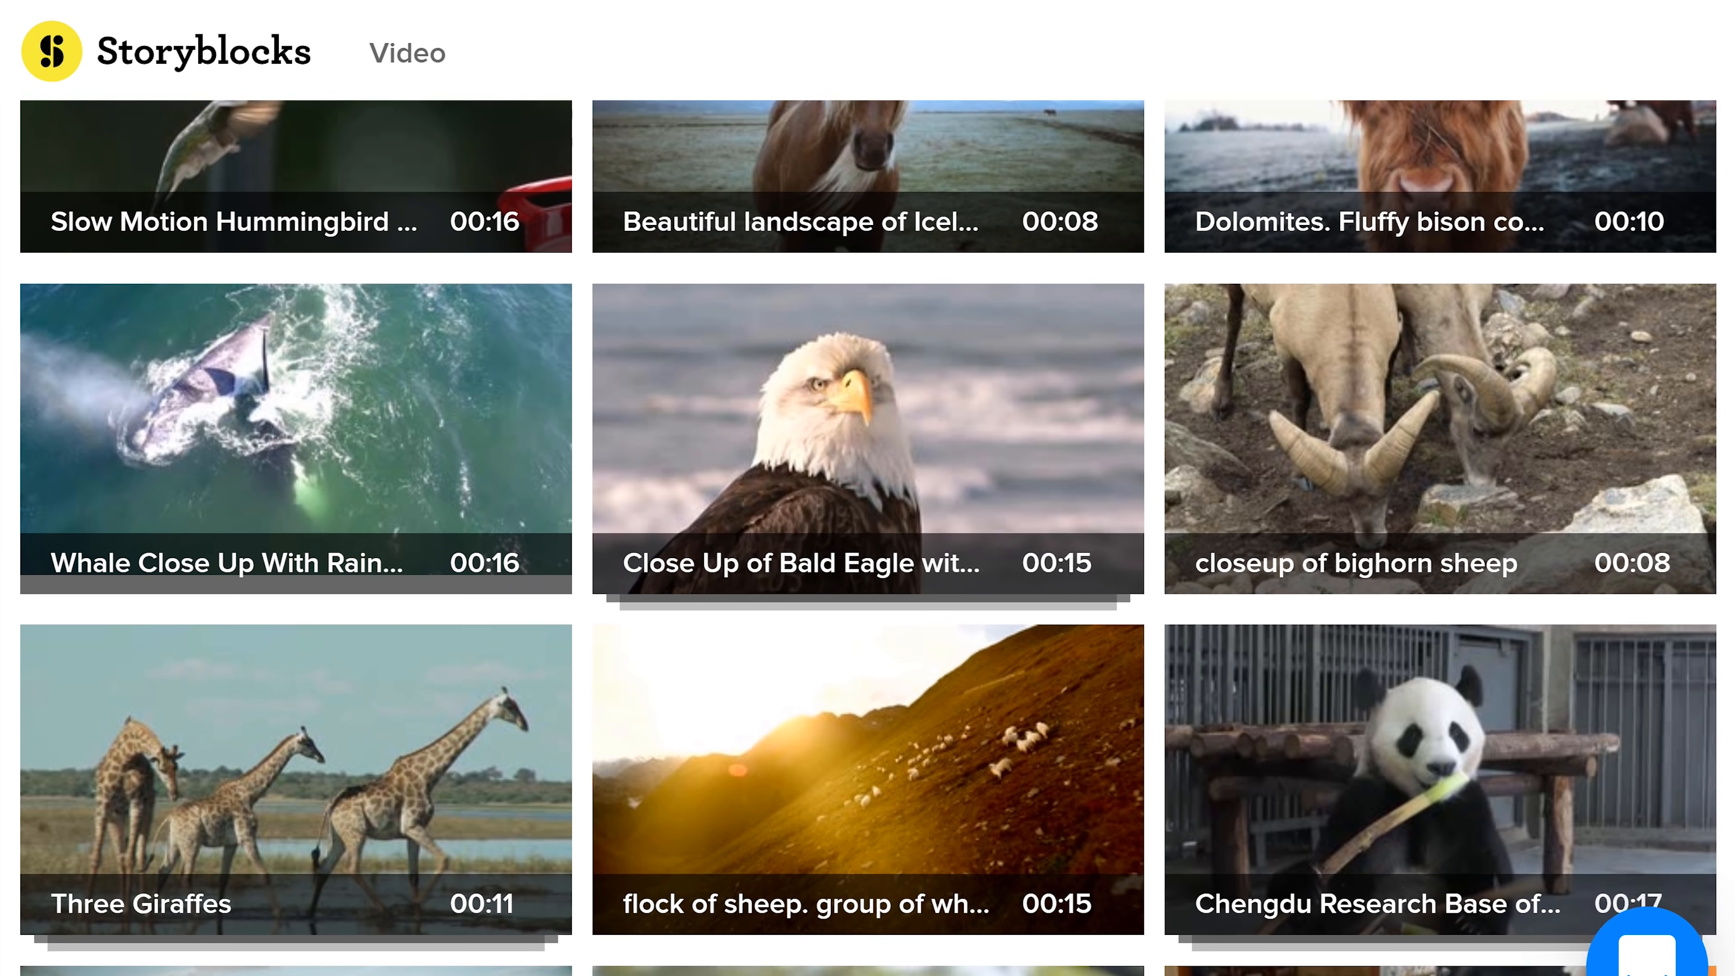
scroll(867, 533, down, 5)
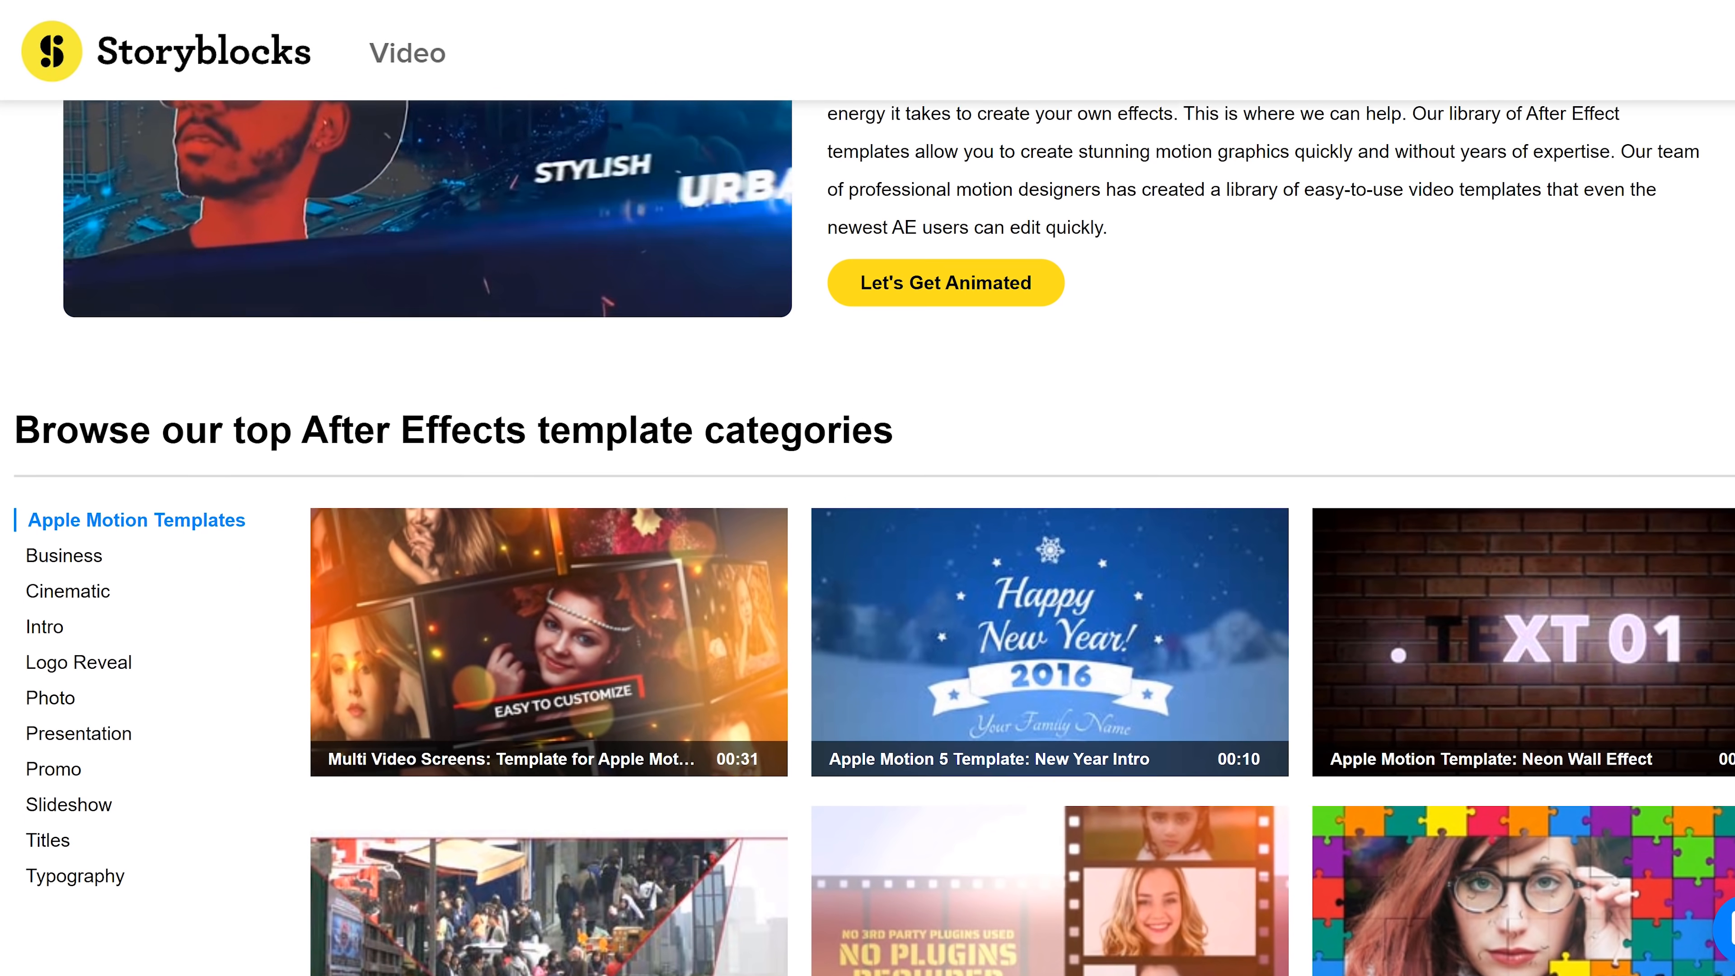
scroll(864, 537, down, 9)
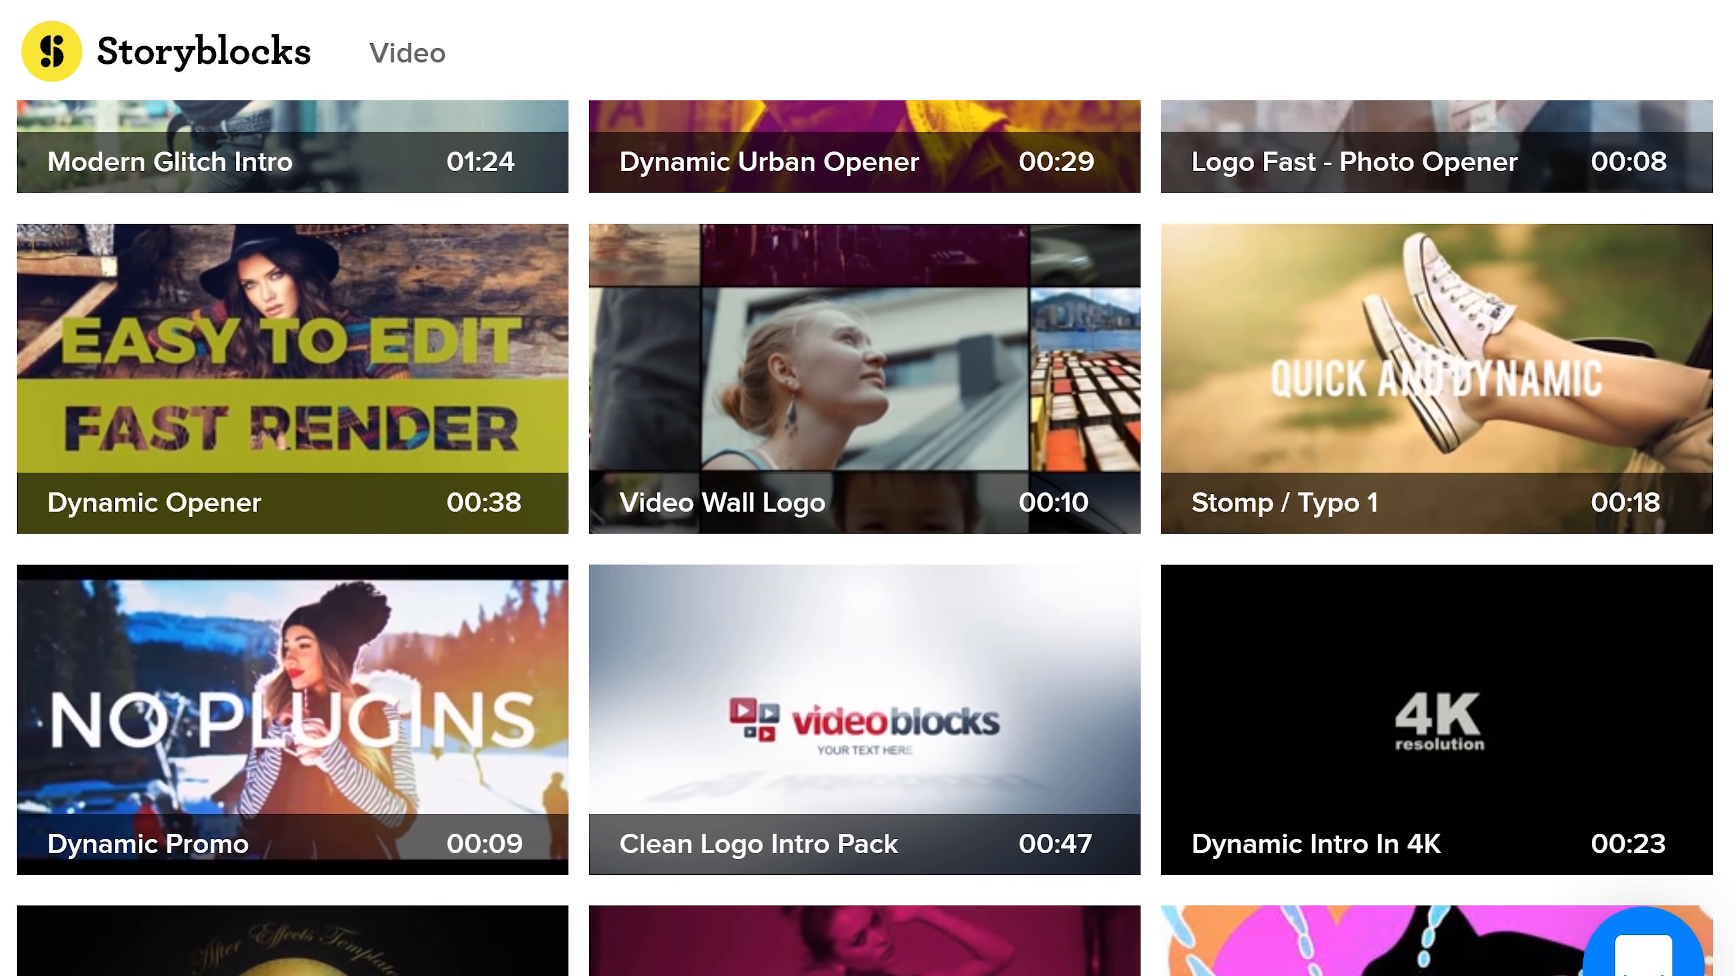
scroll(865, 538, down, 6)
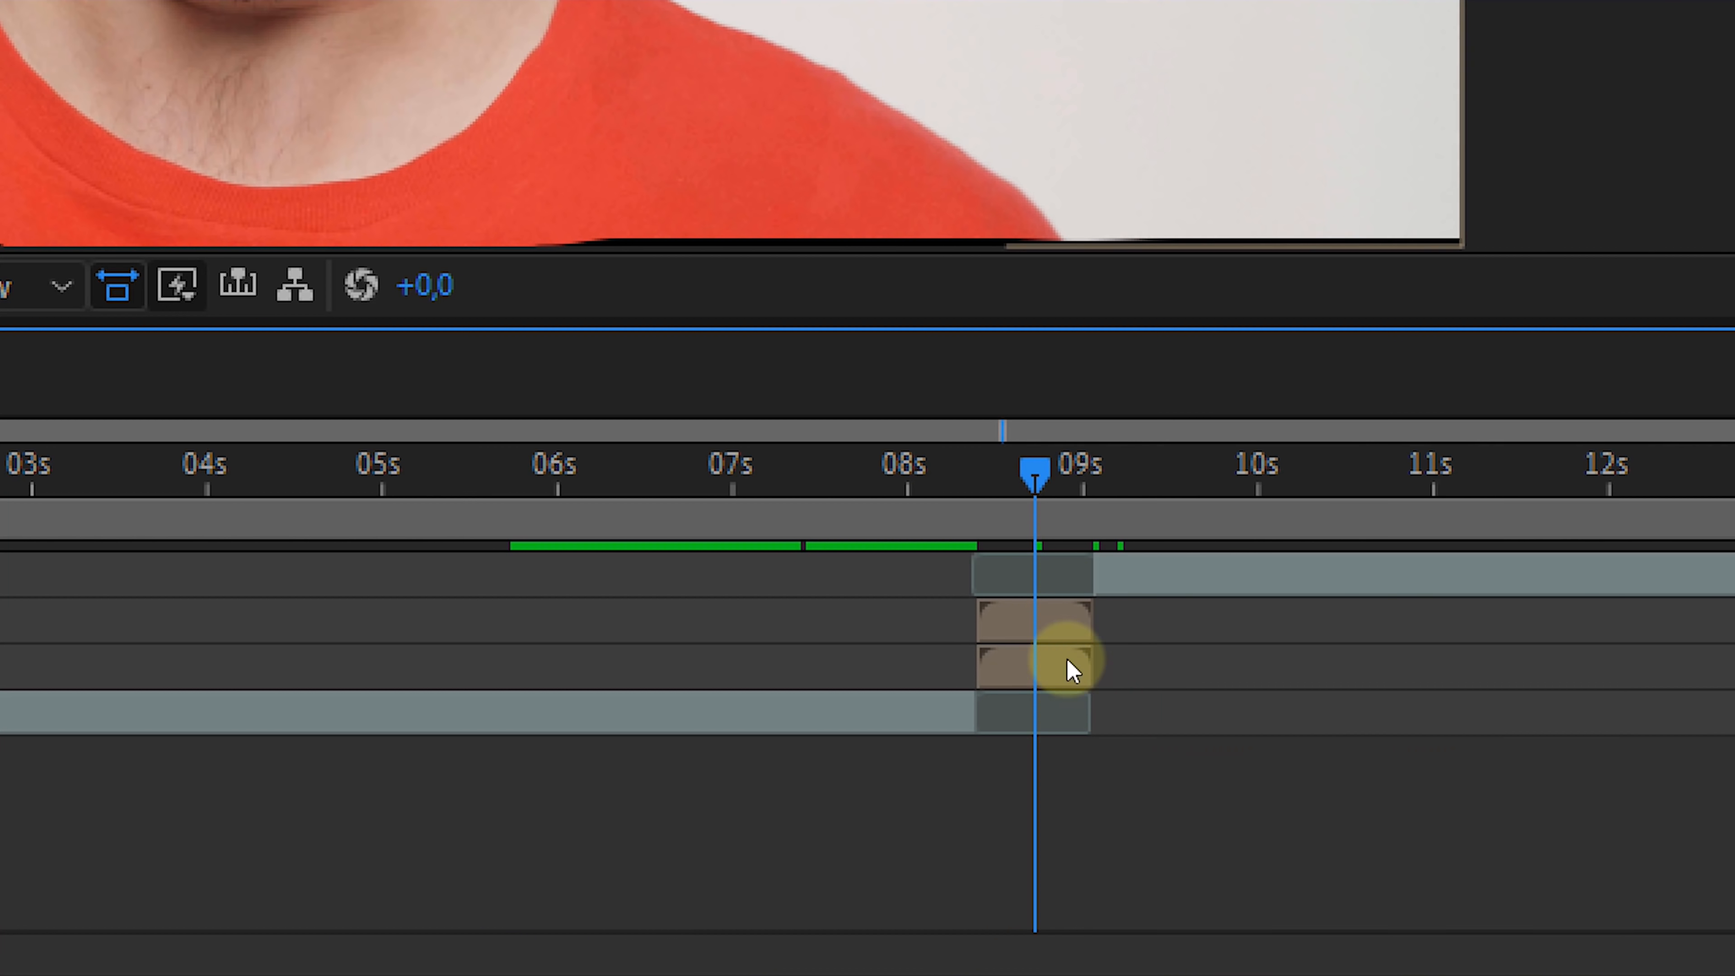
Duplicate the second clip's pre-composed overlap layer four times.
click(1045, 632)
key(ctrl+d)
key(ctrl+d)
key(ctrl+d)
key(ctrl+d)
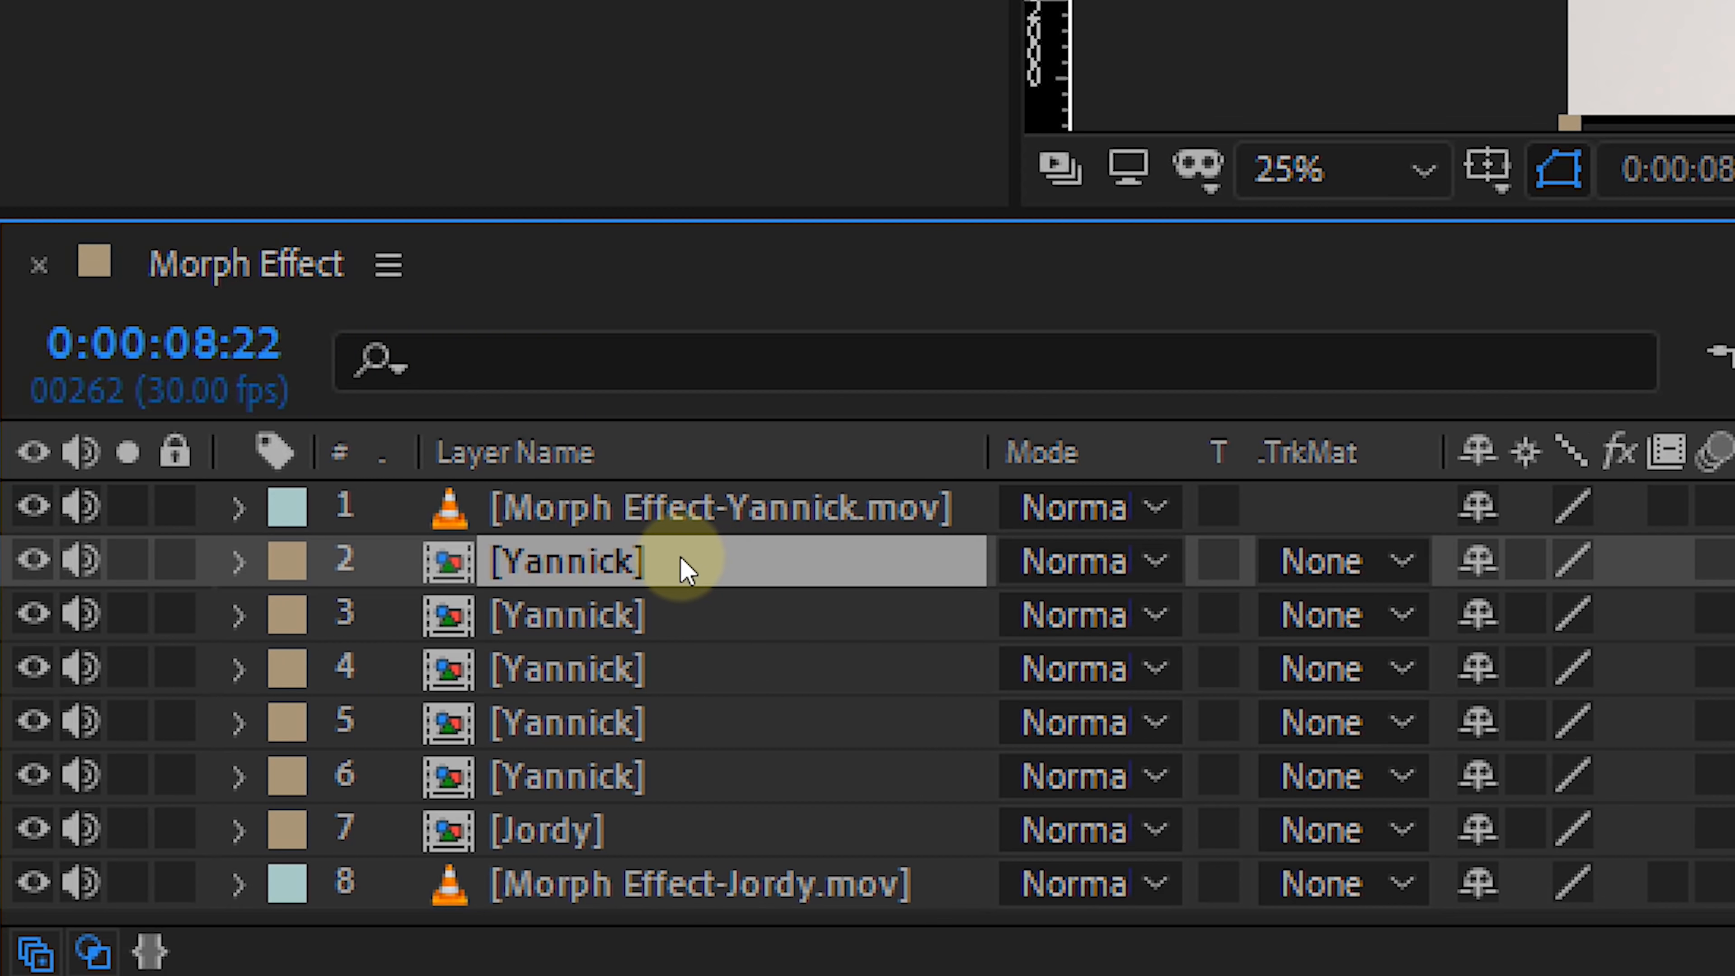
Add "Mouth" to the name of the topmost pre-composed copy and "Left Eye" to the copy below it.
key(Return)
text(Mouth)
key(Return)
key(ctrl+Down)
key(Return)
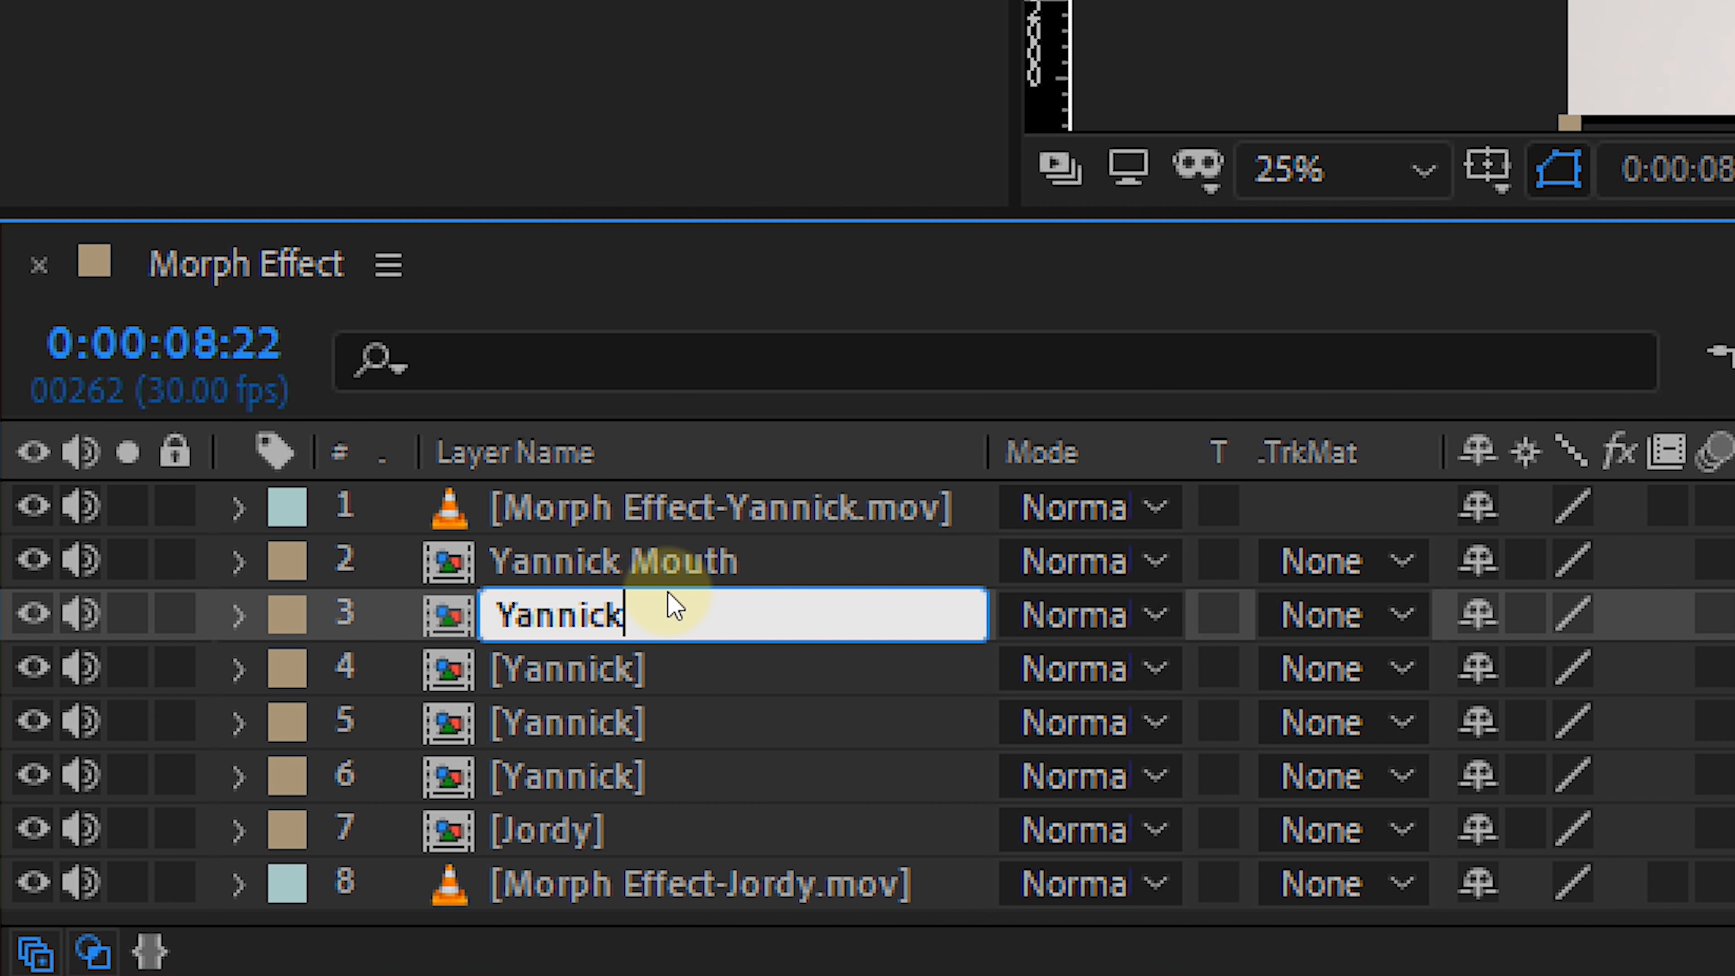
key(Return)
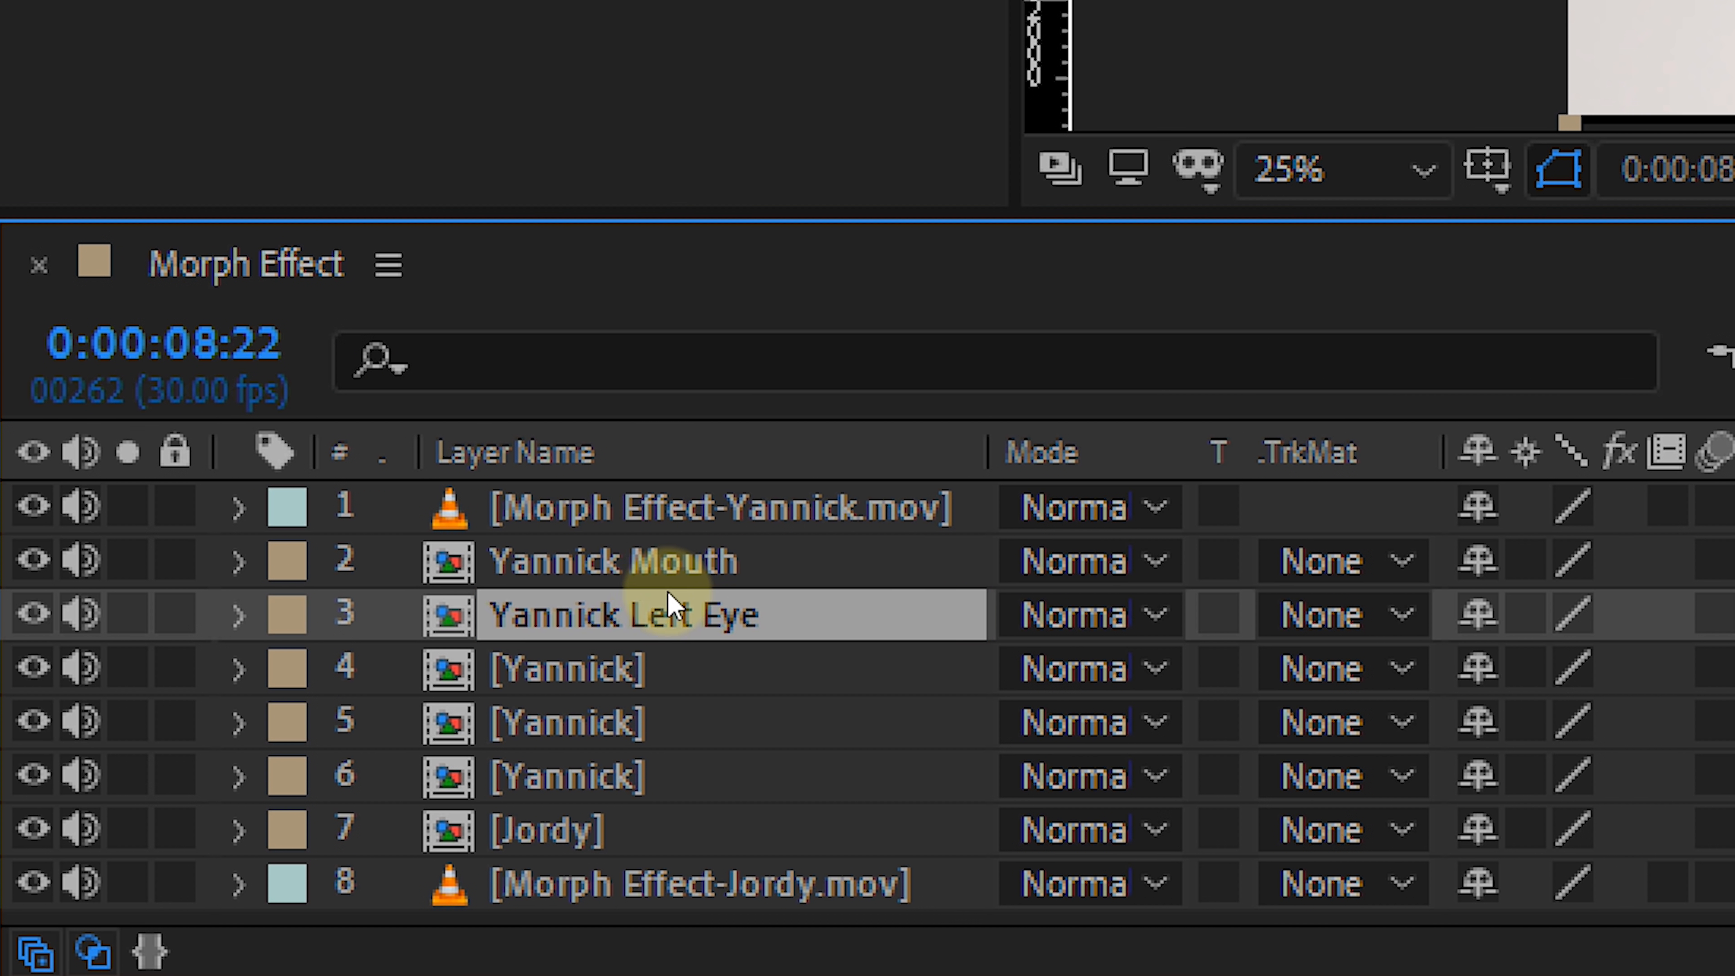
Add "Right Eye" to the name of the third pre-composed copy and "Beard" to the copy below it.
key(ctrl+Down)
key(Return)
text(Right Eye)
key(Return)
click(653, 703)
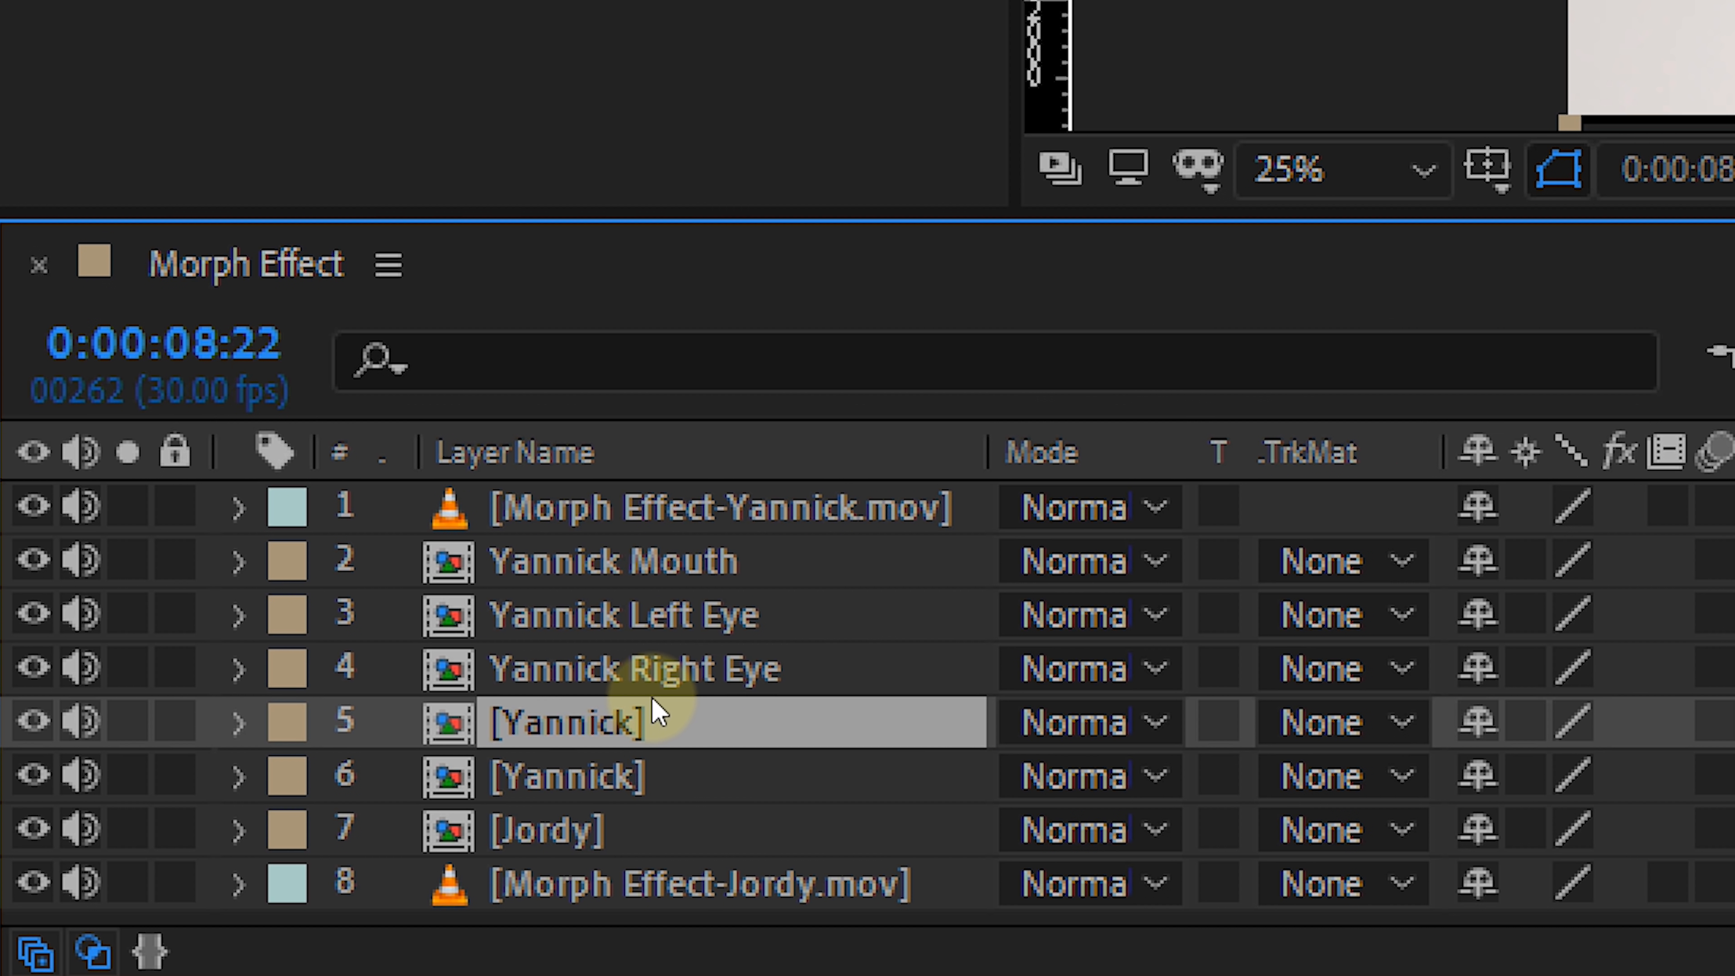
key(Return)
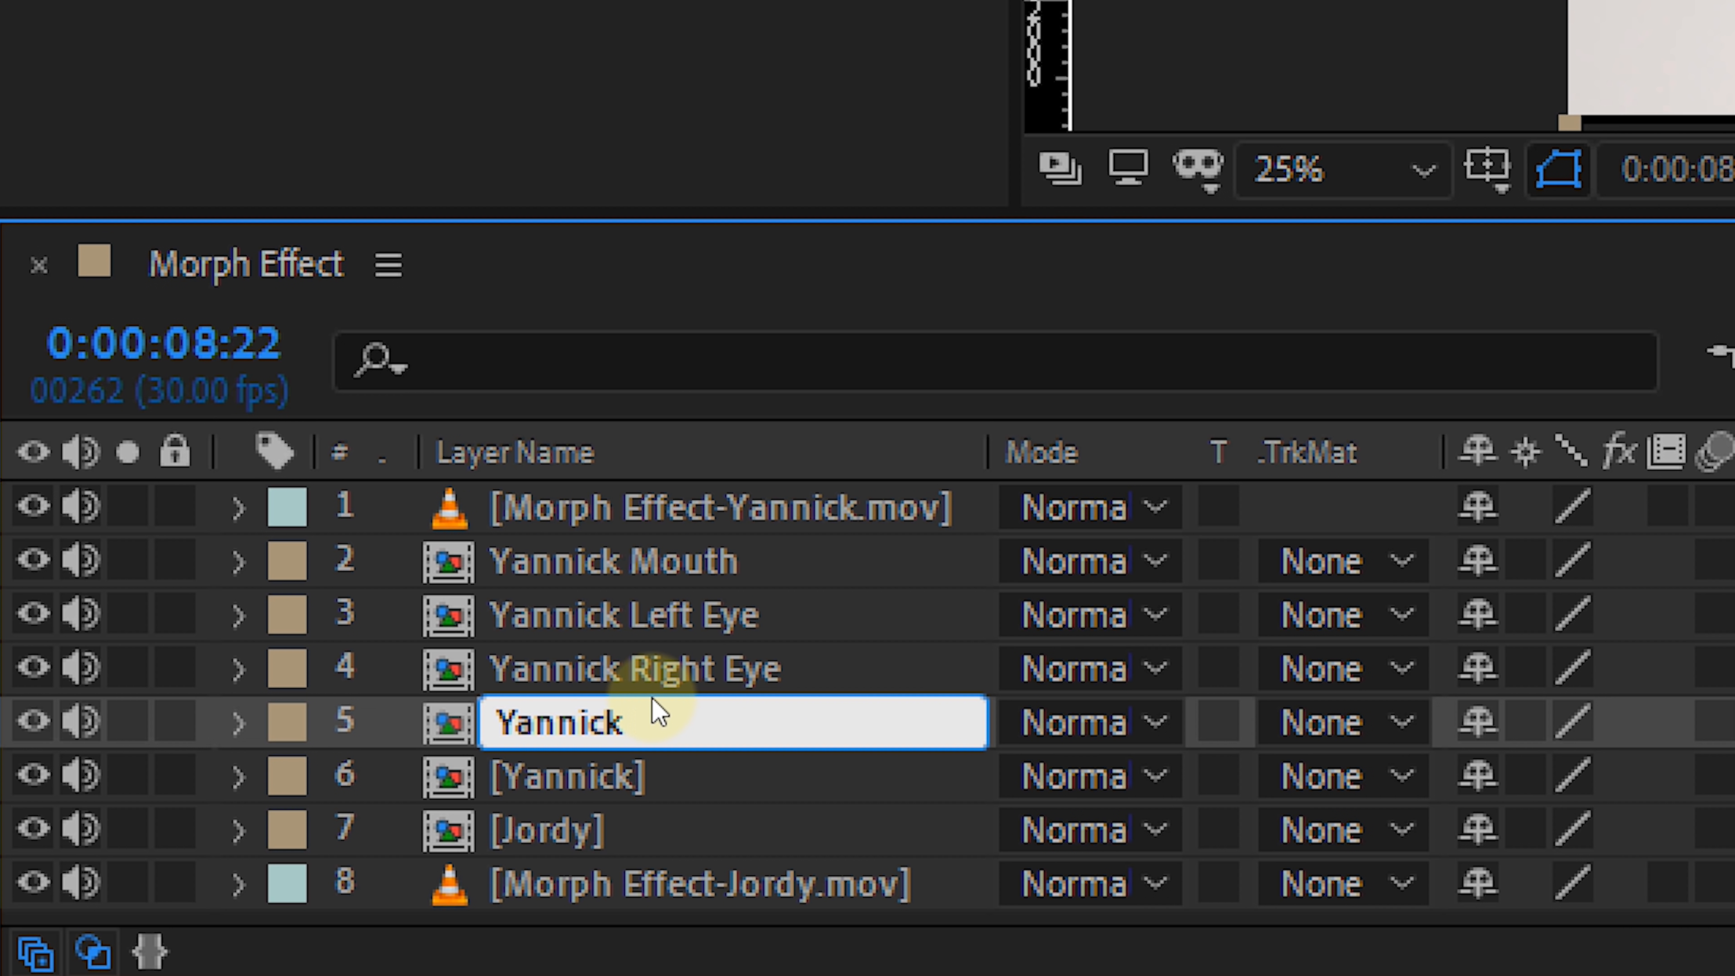
text(Beard)
key(Return)
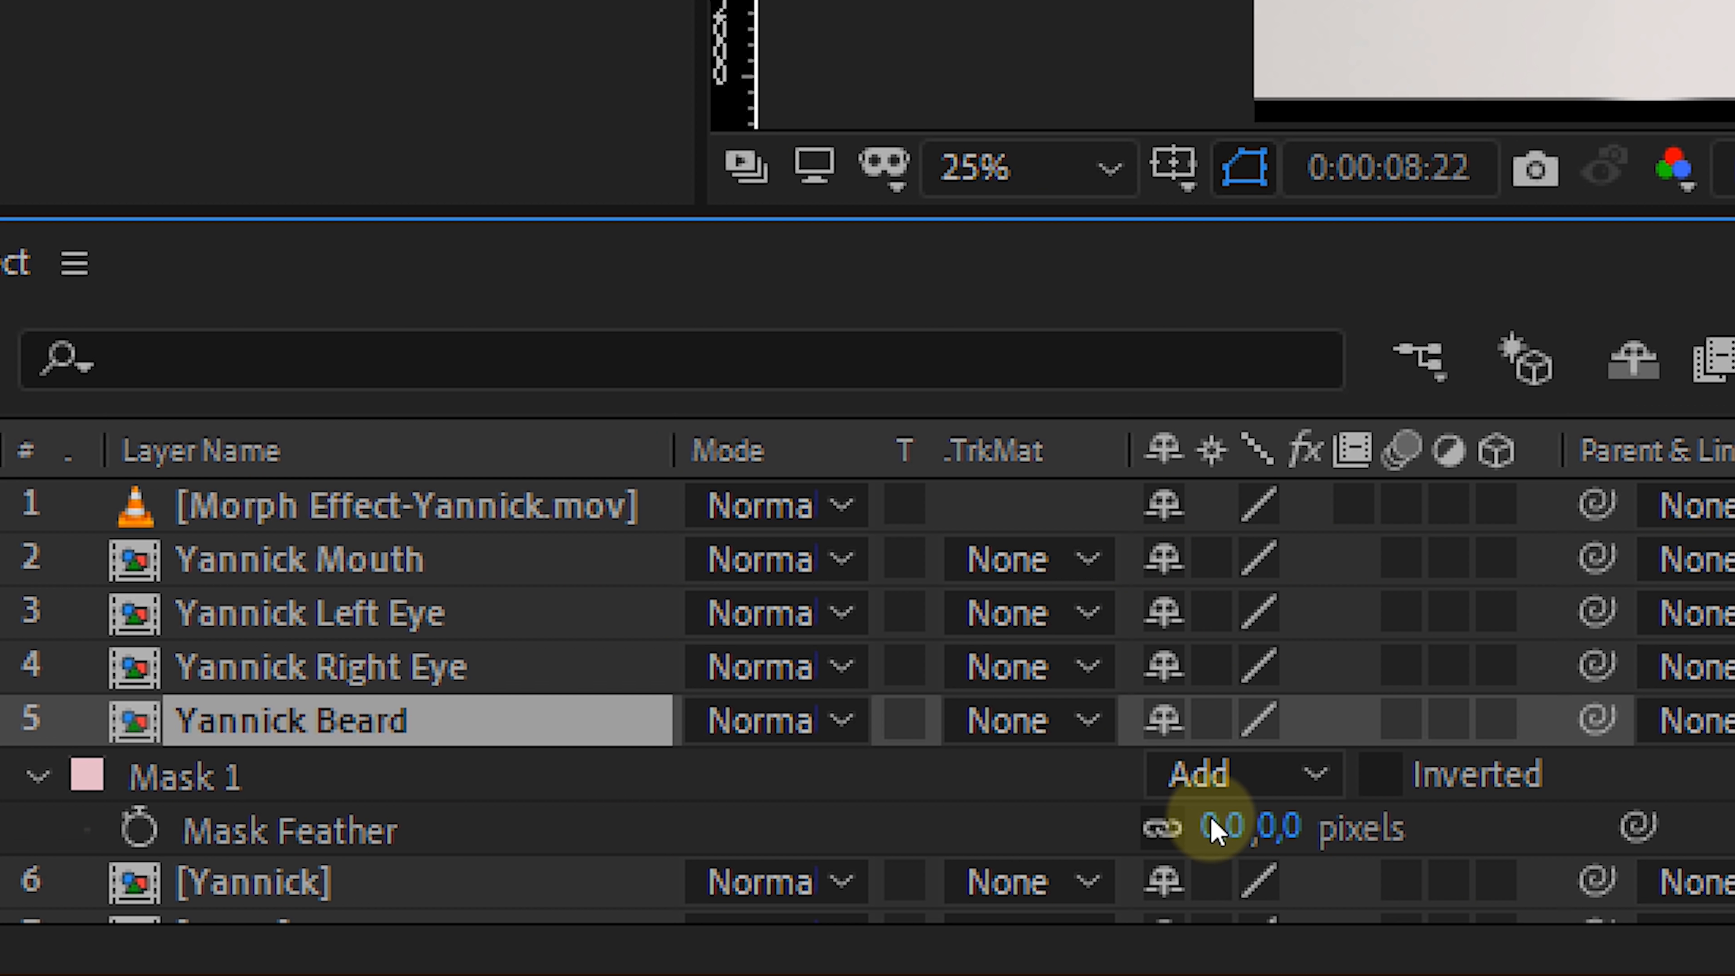
Feather the beard layer's mask and keyframe the layer's opacity from 0% at the first mask path keyframe to 100% at the last.
drag(1212, 825, 1321, 821)
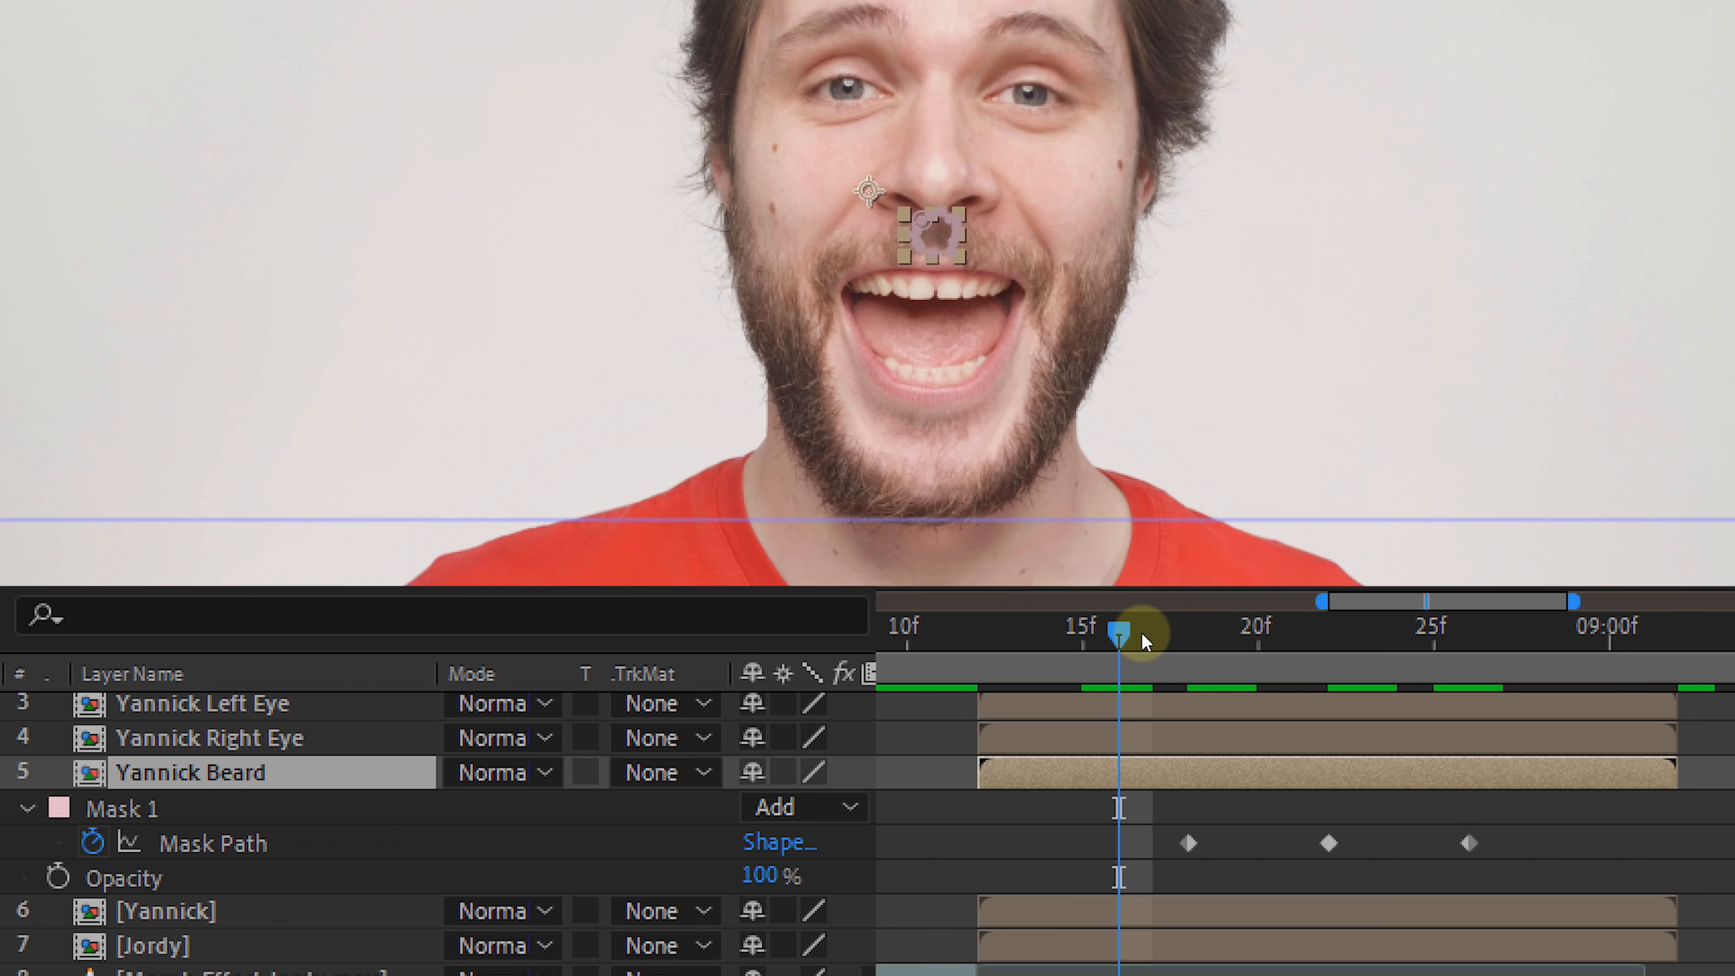
drag(1141, 631, 1468, 635)
click(58, 876)
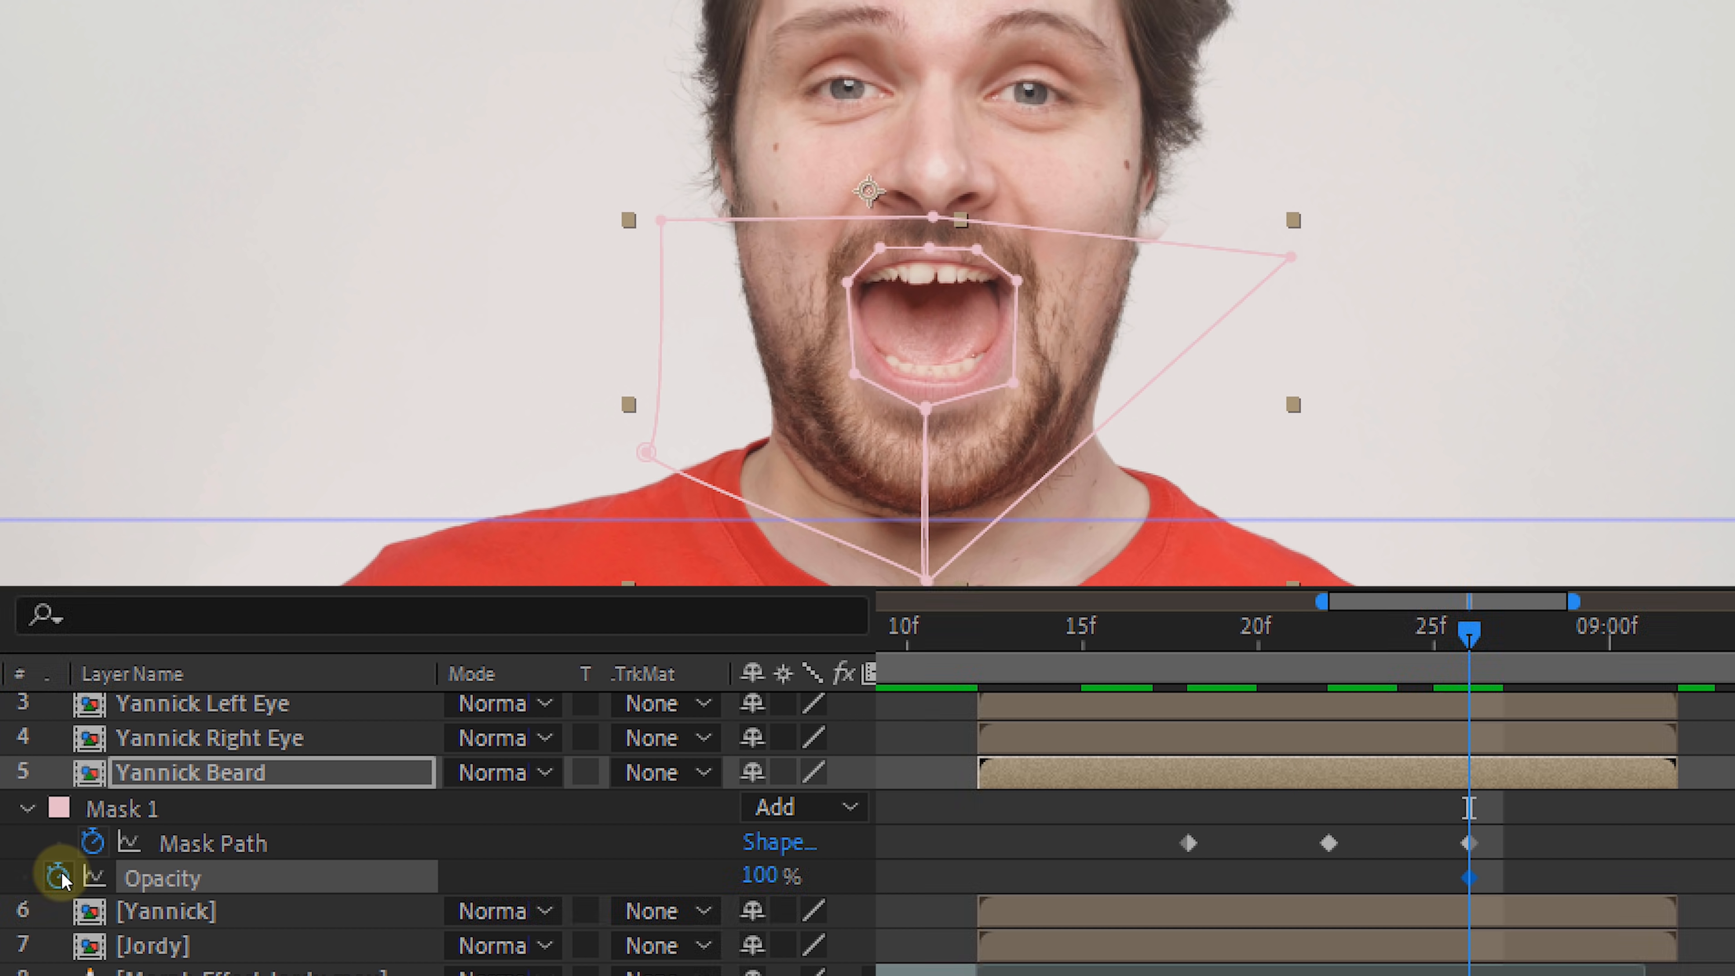
drag(1456, 639, 1200, 670)
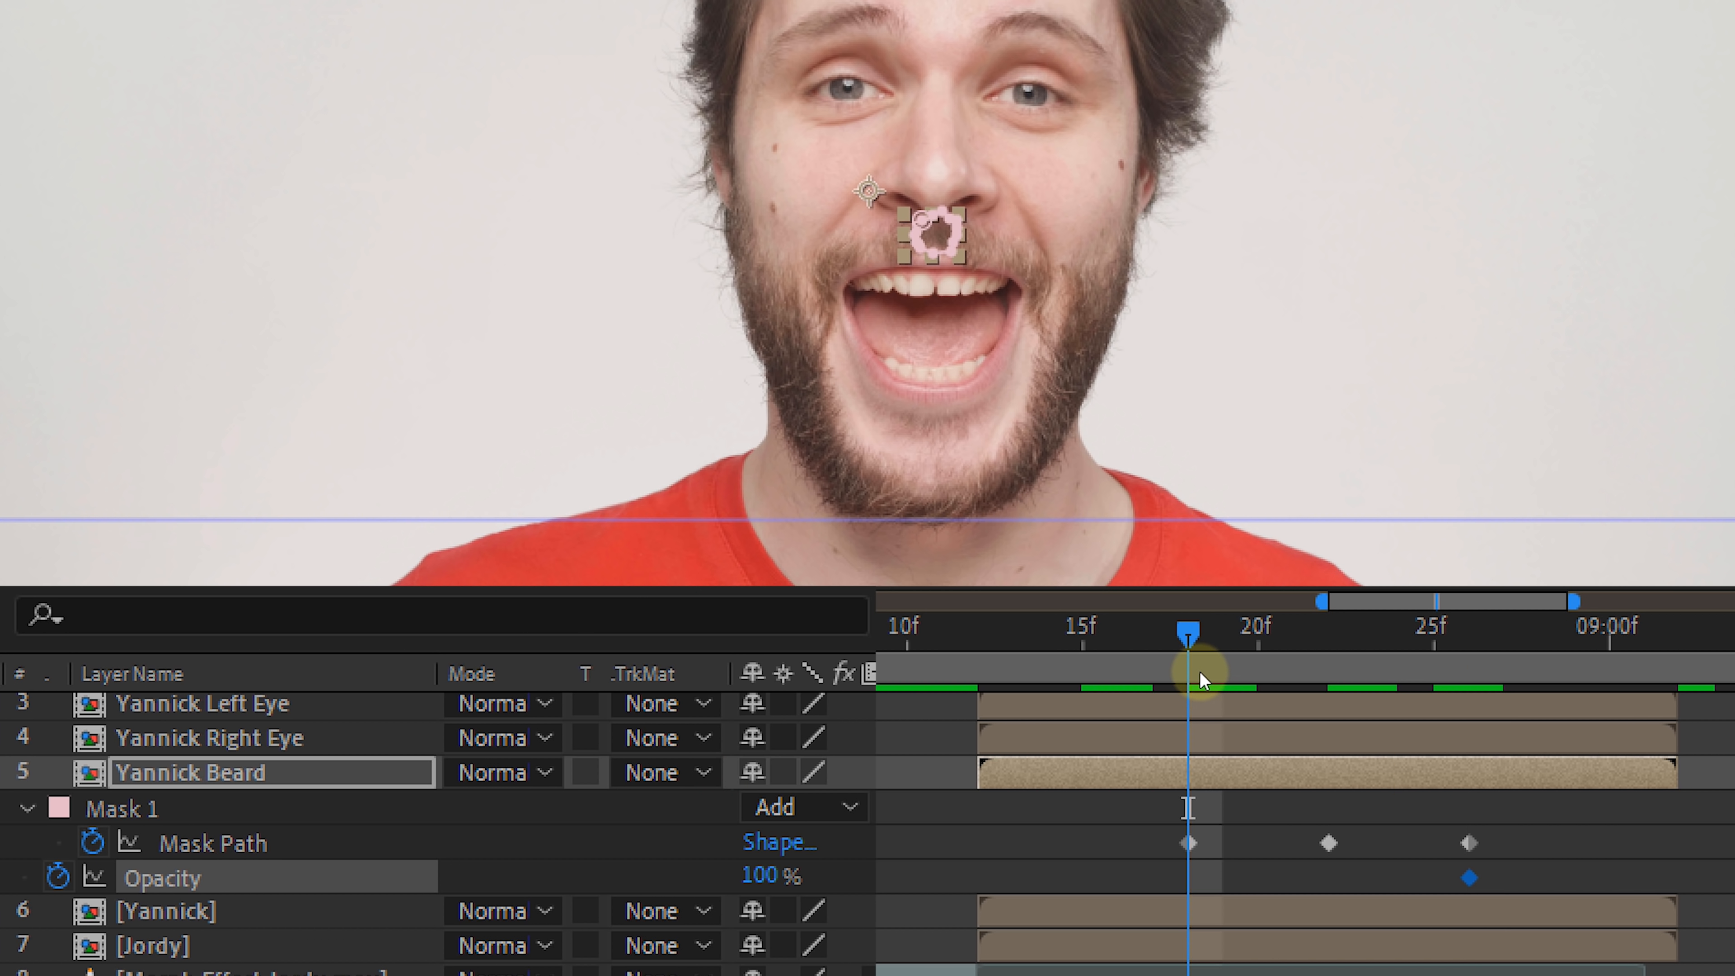
drag(744, 878, 624, 891)
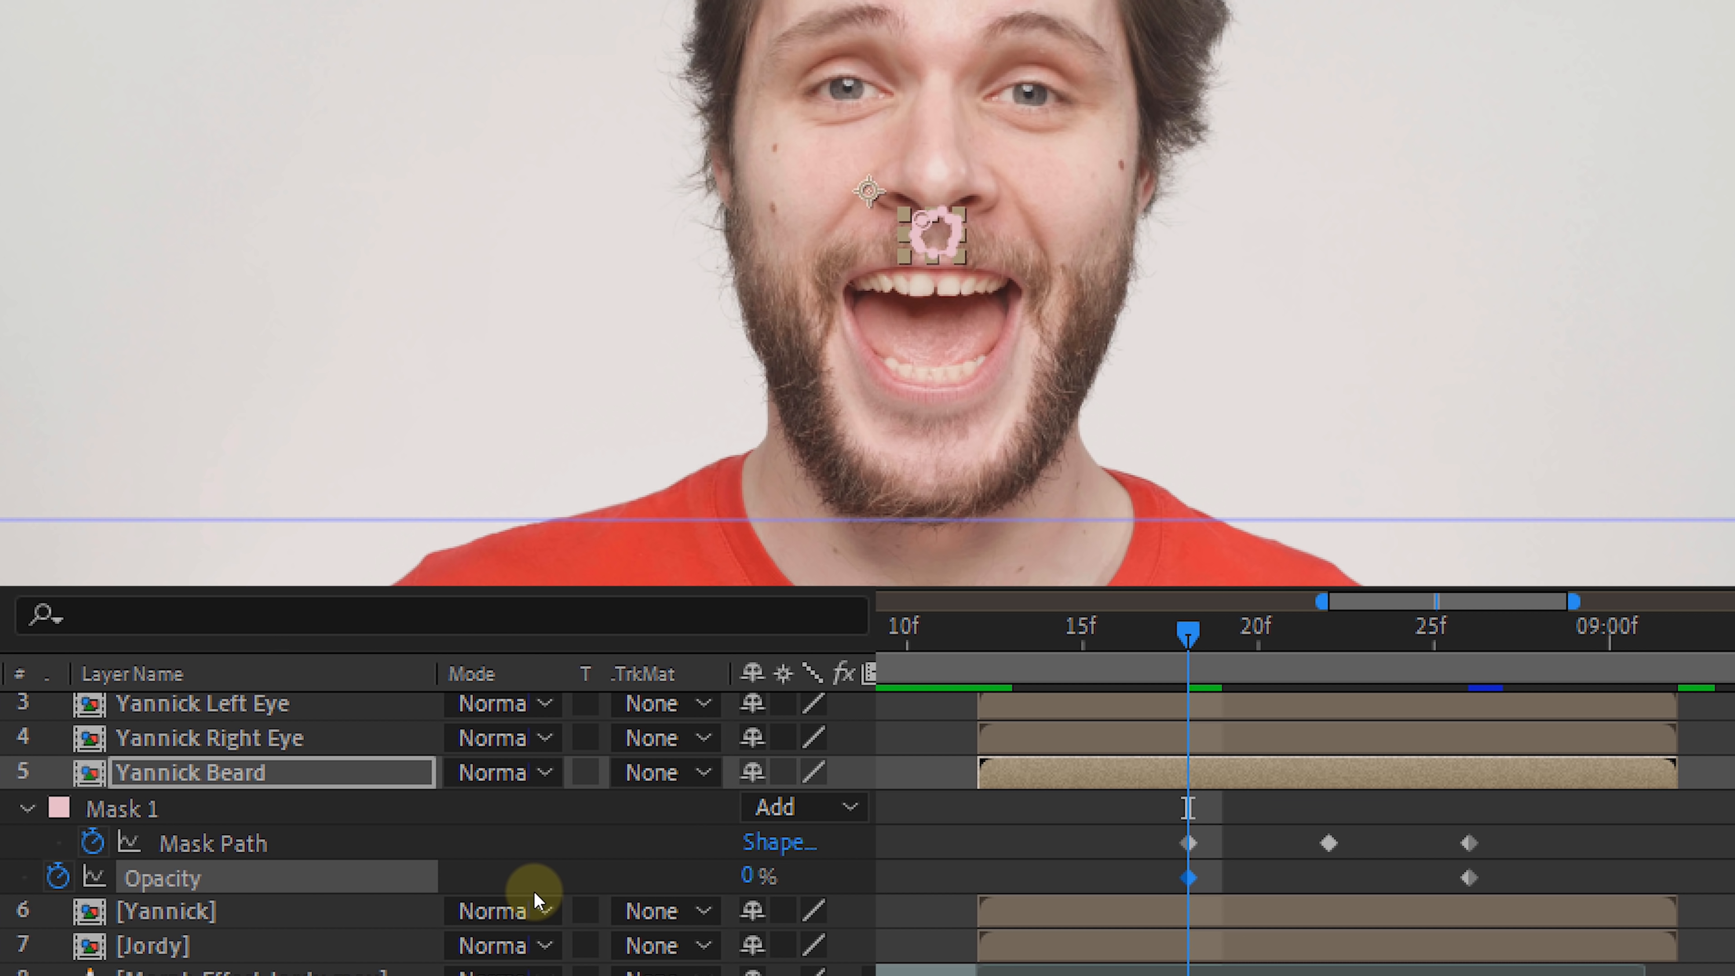
key(space)
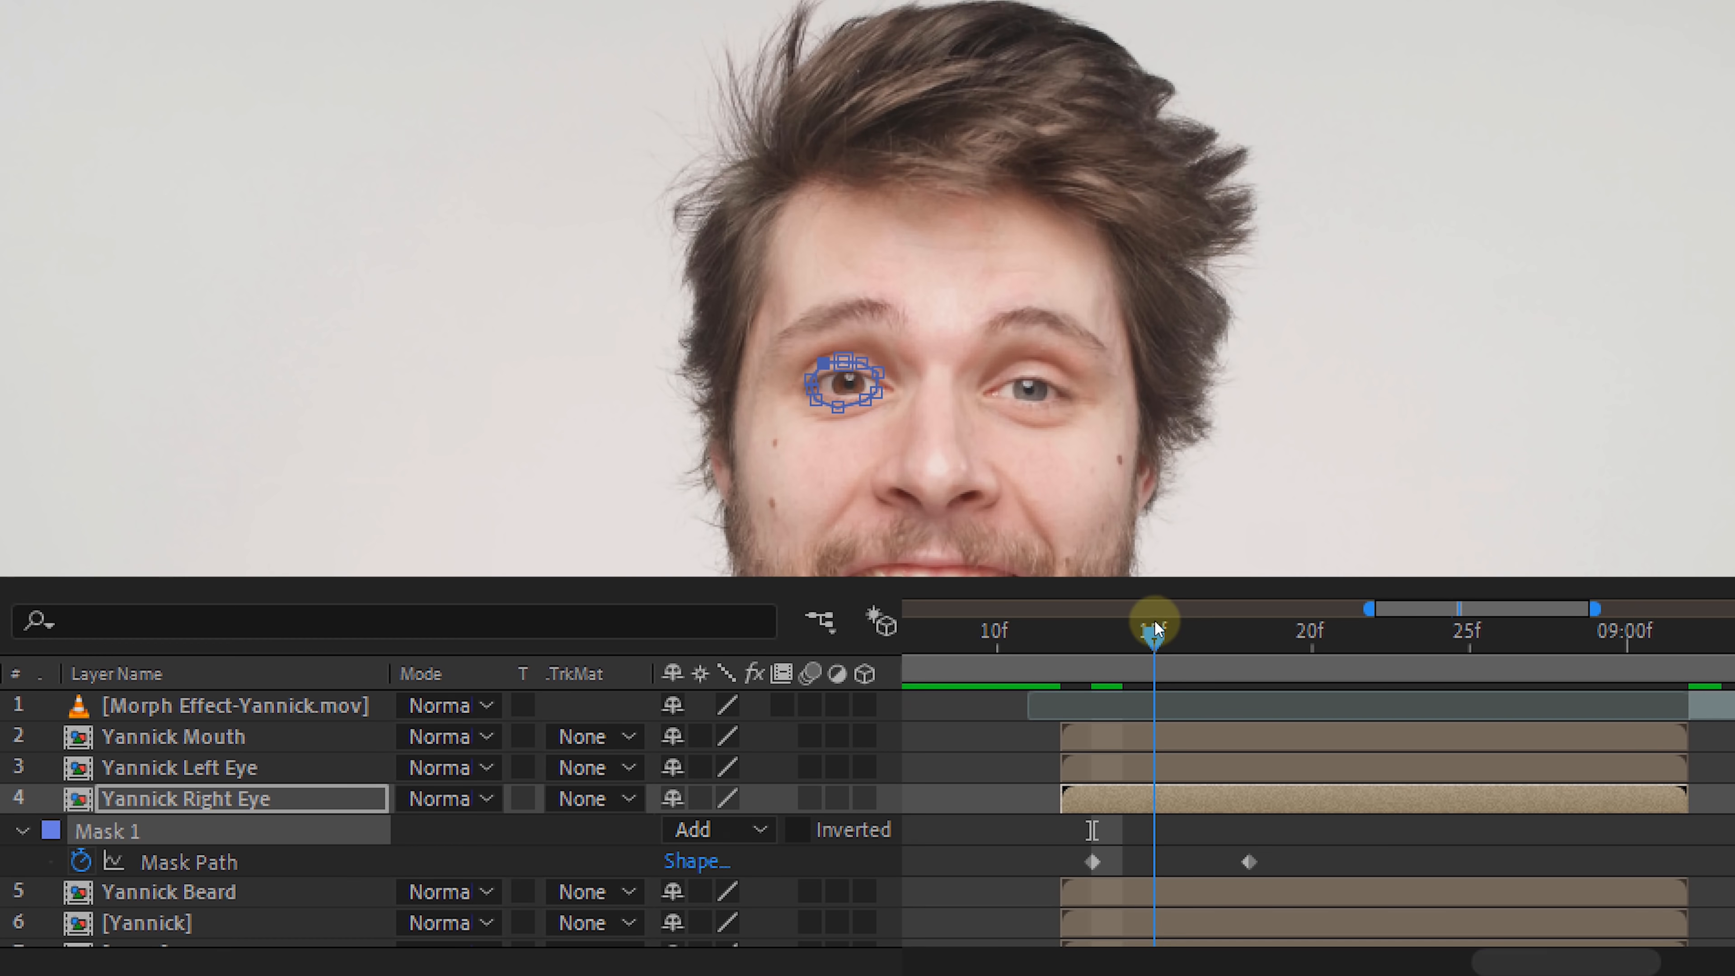
Scrub through the overlap to examine the right eye's mask animation and the blend of the remaining face layers.
drag(1161, 630, 1500, 630)
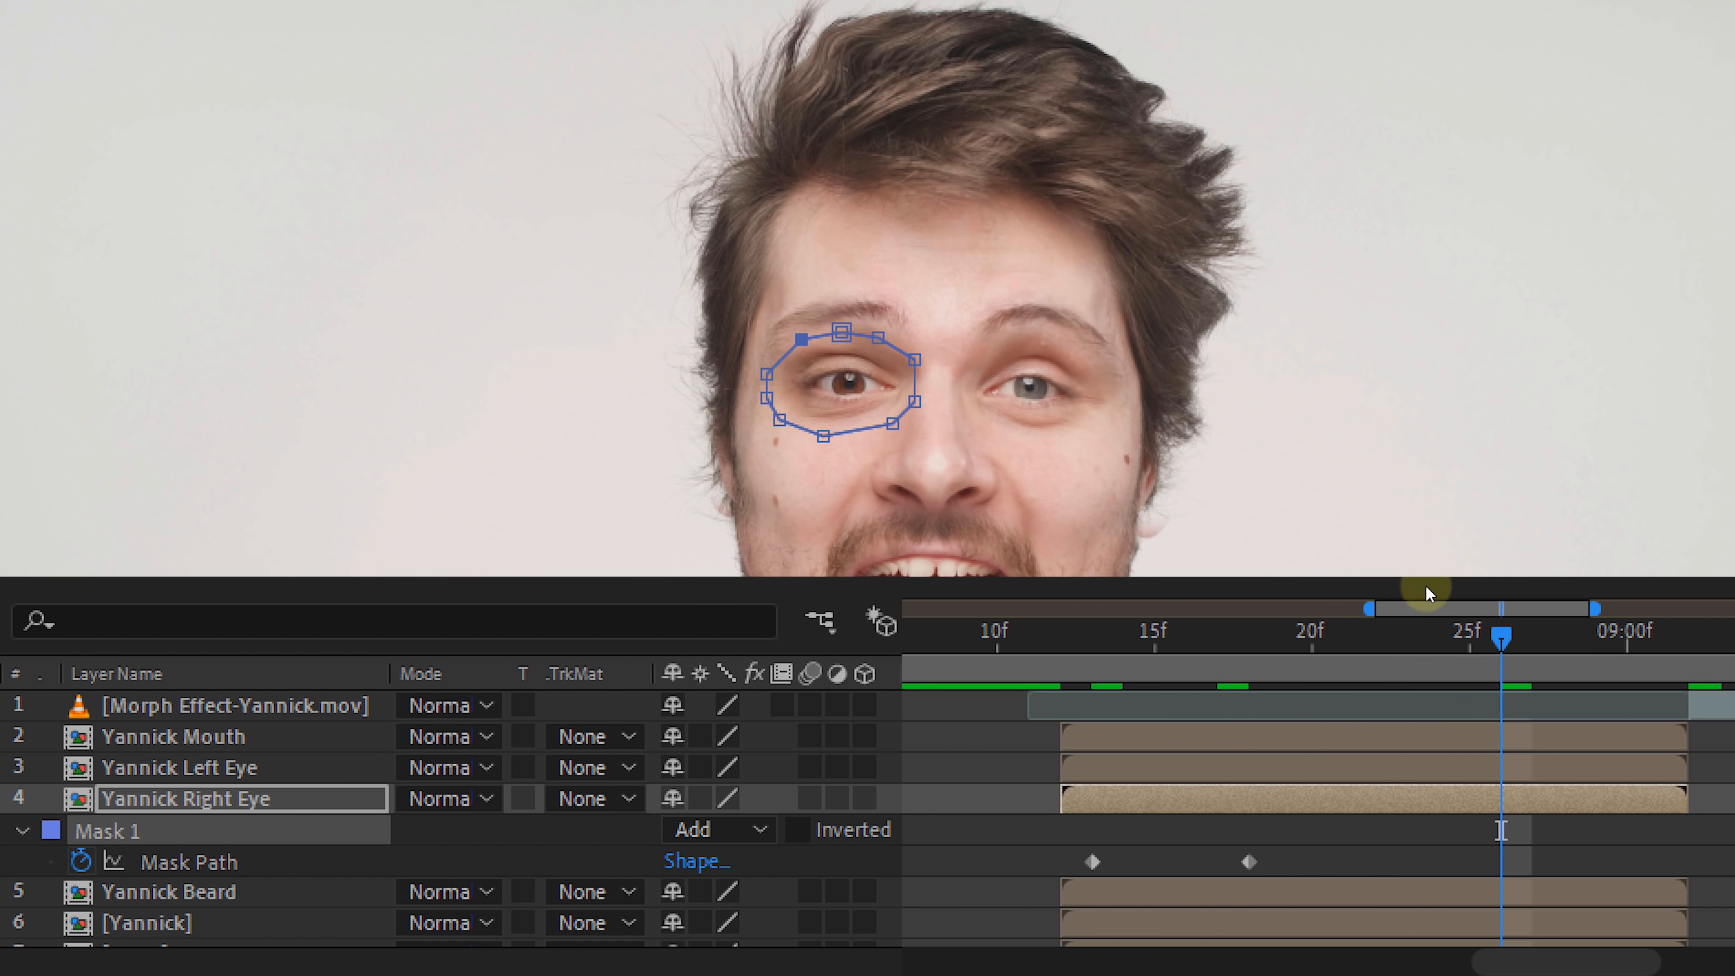
drag(1301, 847, 1260, 821)
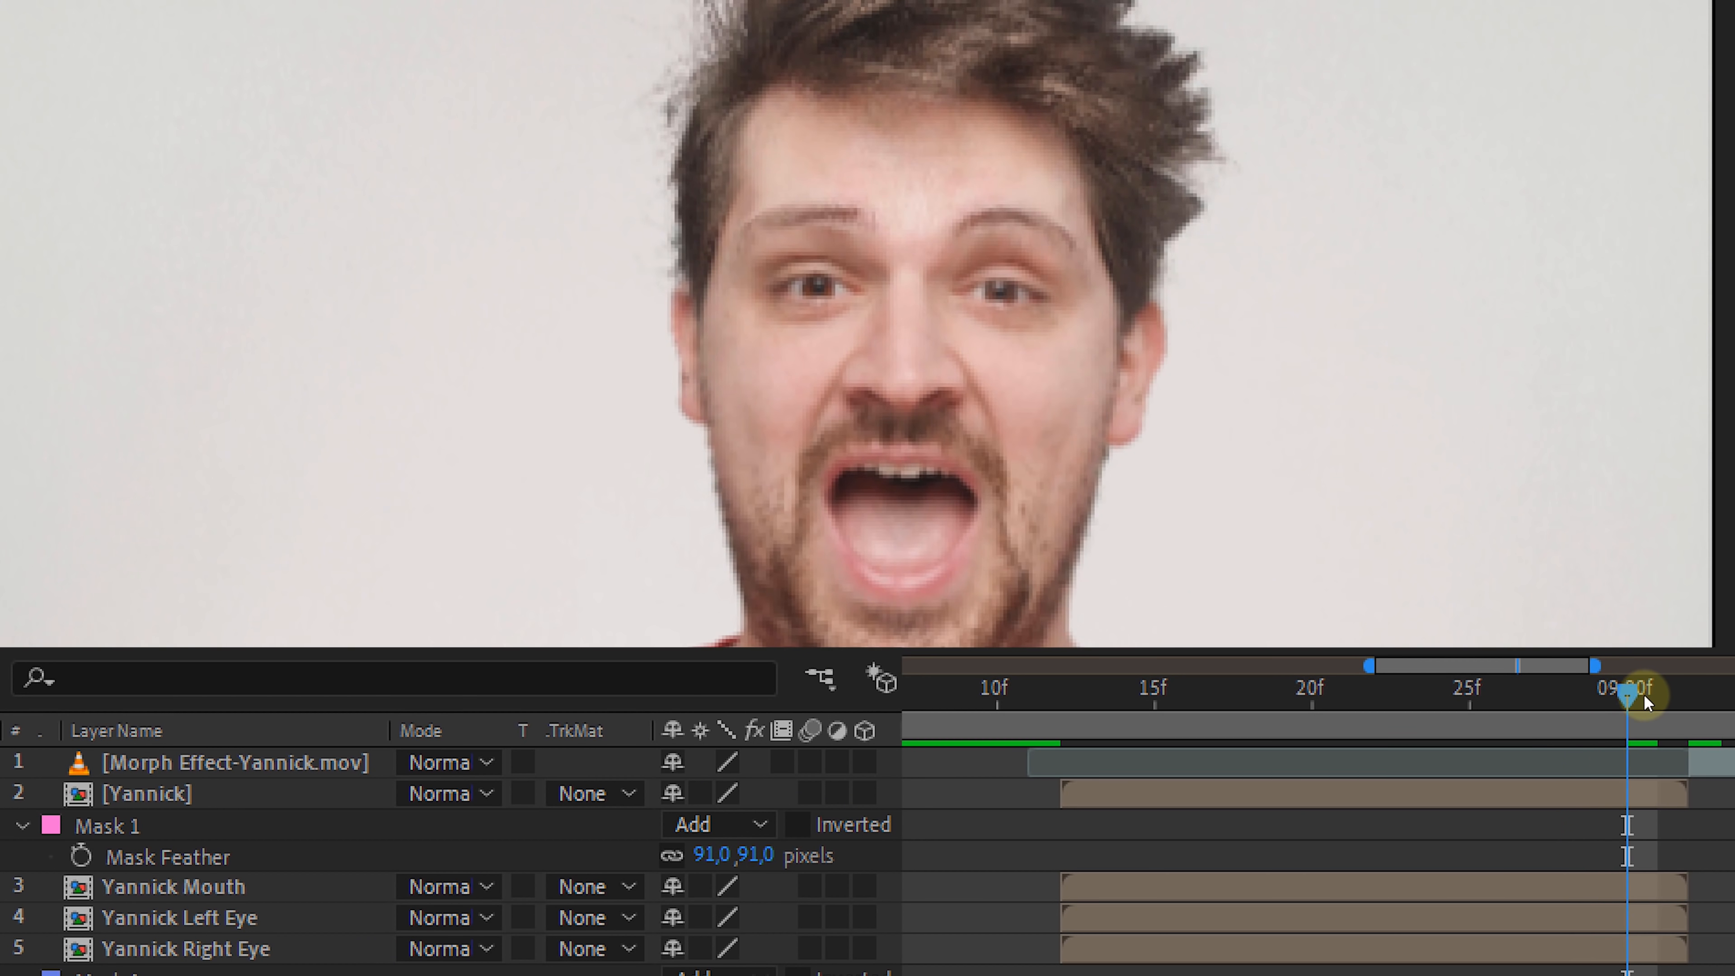
drag(1629, 694, 1703, 698)
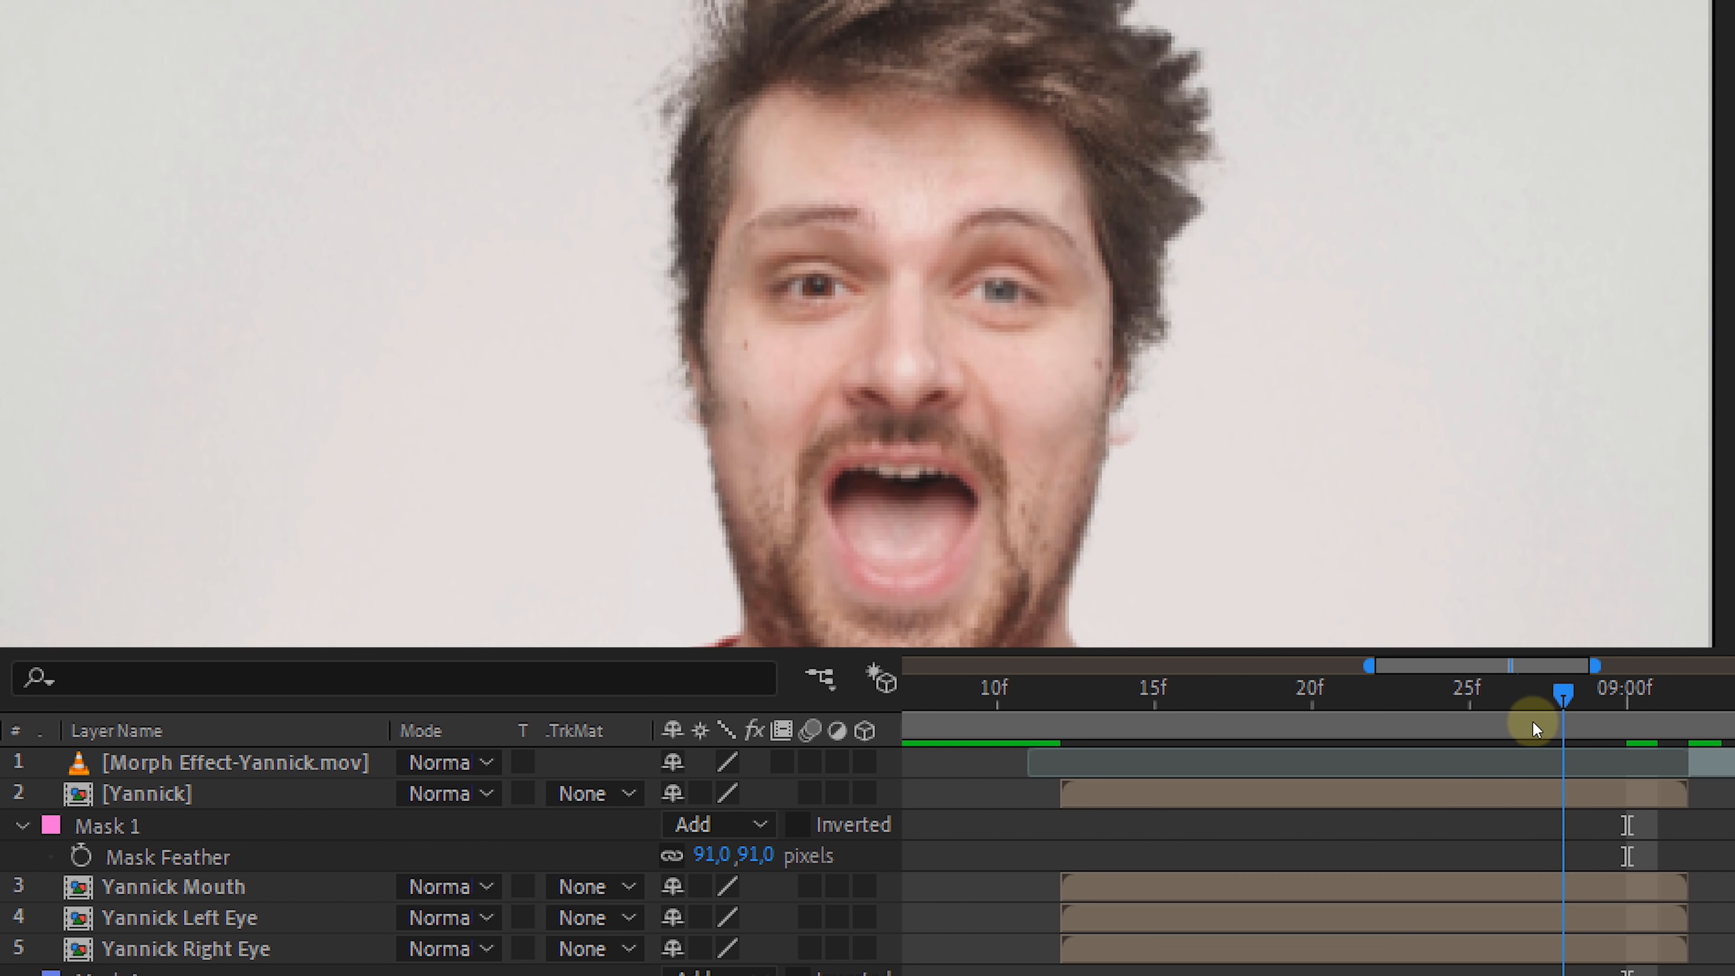